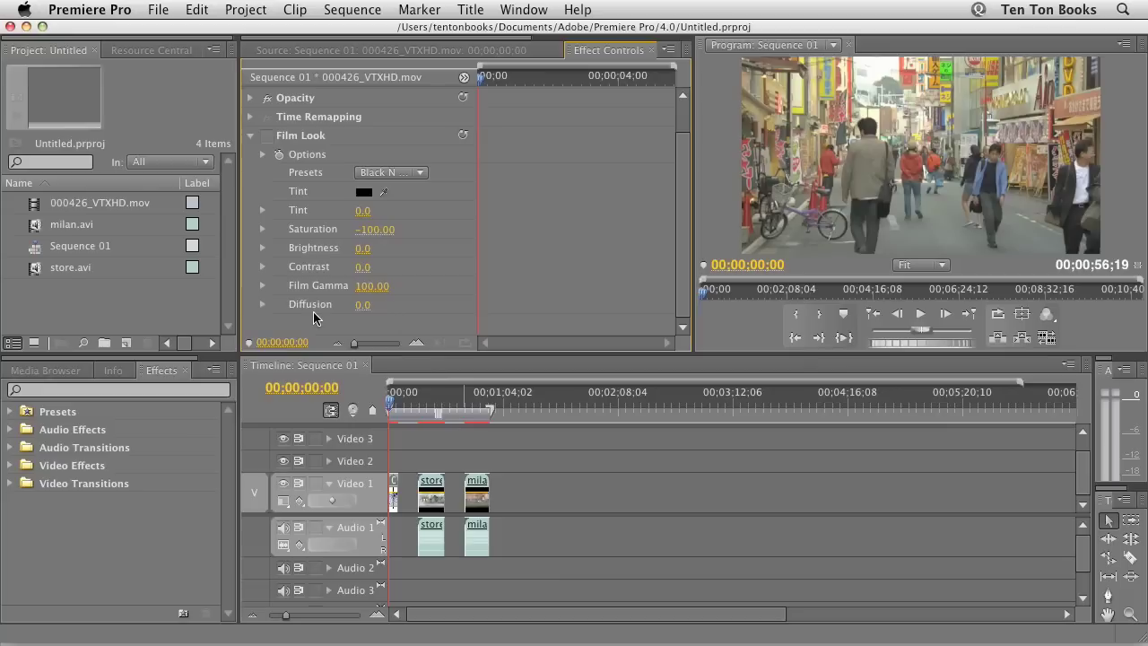
- Set the Film Look effect's Diffusion to about 1.91 and look through the available presets without changing the preset
click(263, 306)
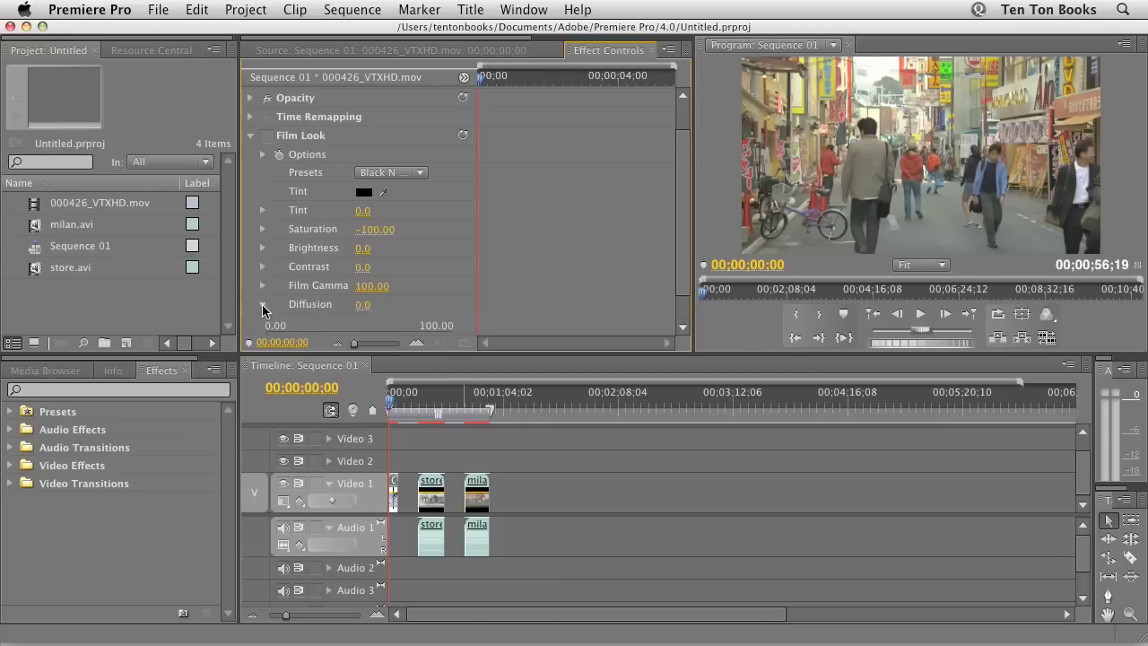
mouse_move(270, 311)
mouse_down()
mouse_move(293, 313)
mouse_move(273, 311)
mouse_up()
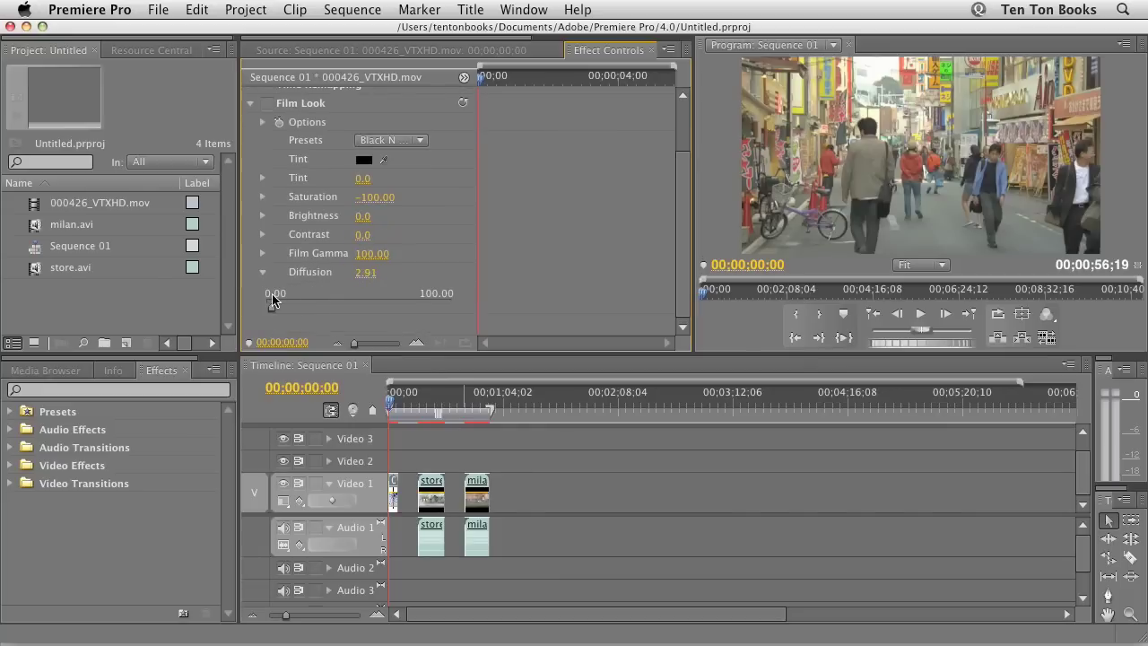
click(263, 272)
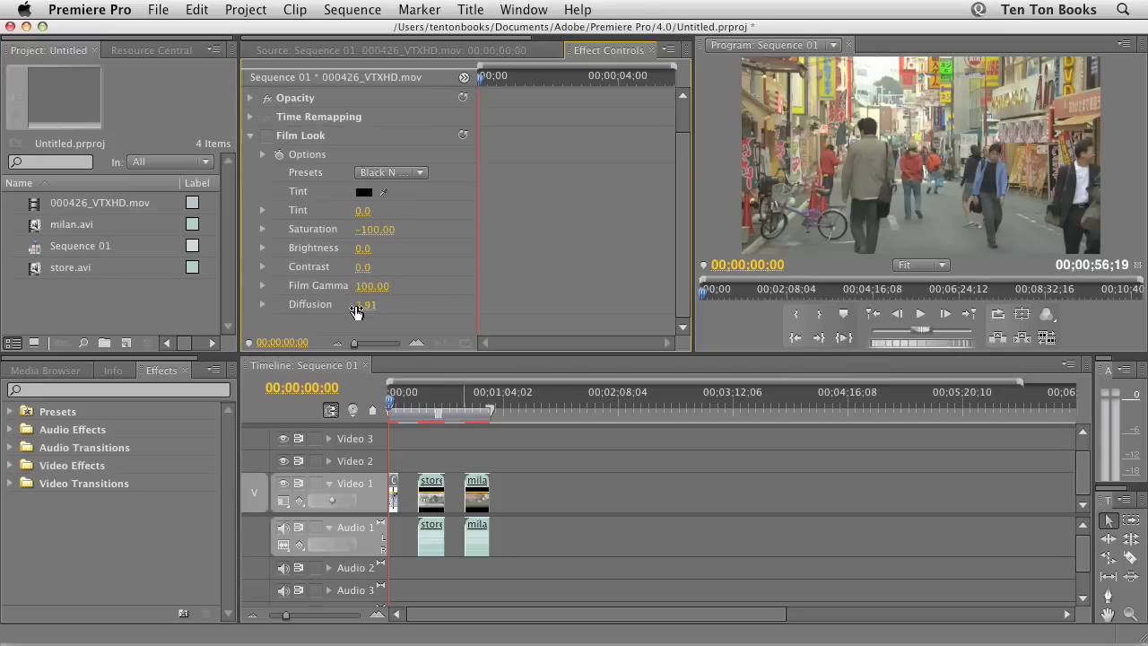
mouse_move(357, 310)
mouse_down()
mouse_move(415, 317)
mouse_move(368, 310)
mouse_up()
click(368, 310)
click(433, 311)
click(423, 173)
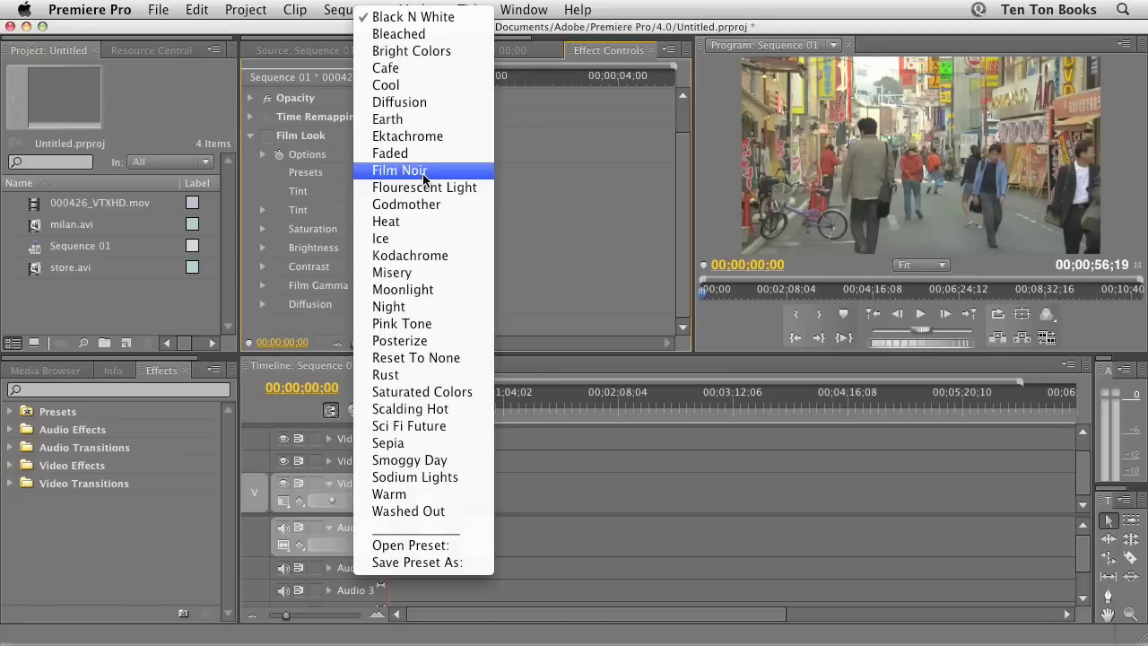
click(513, 205)
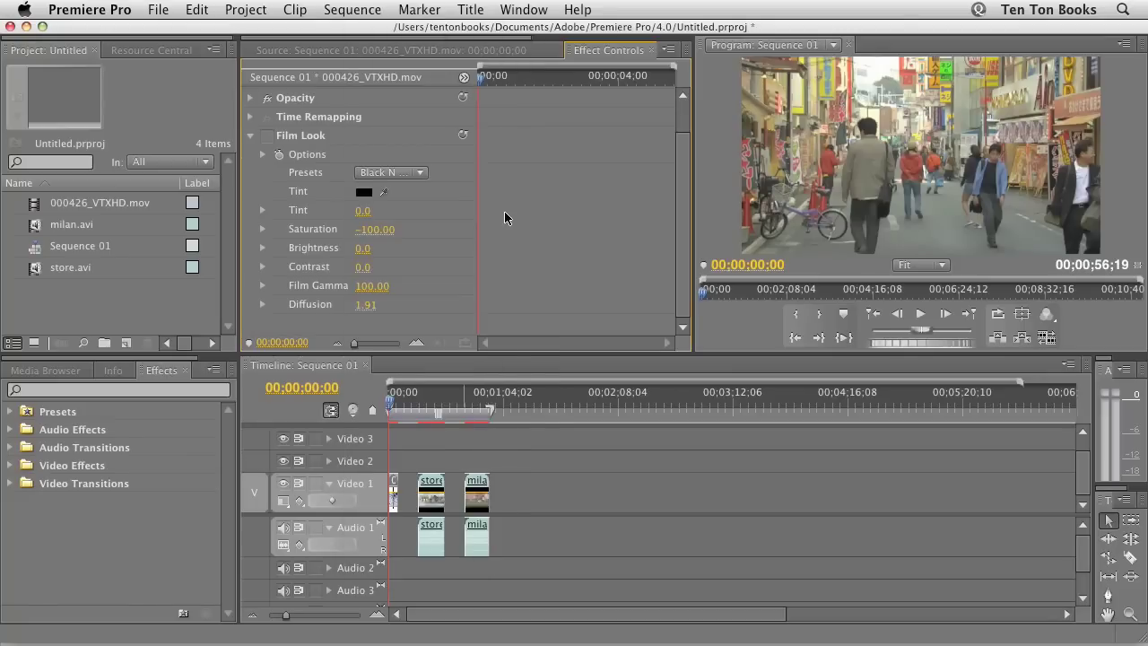
- Enable the Film Look effect on the clip and try its Cool and Moonlight presets
click(267, 135)
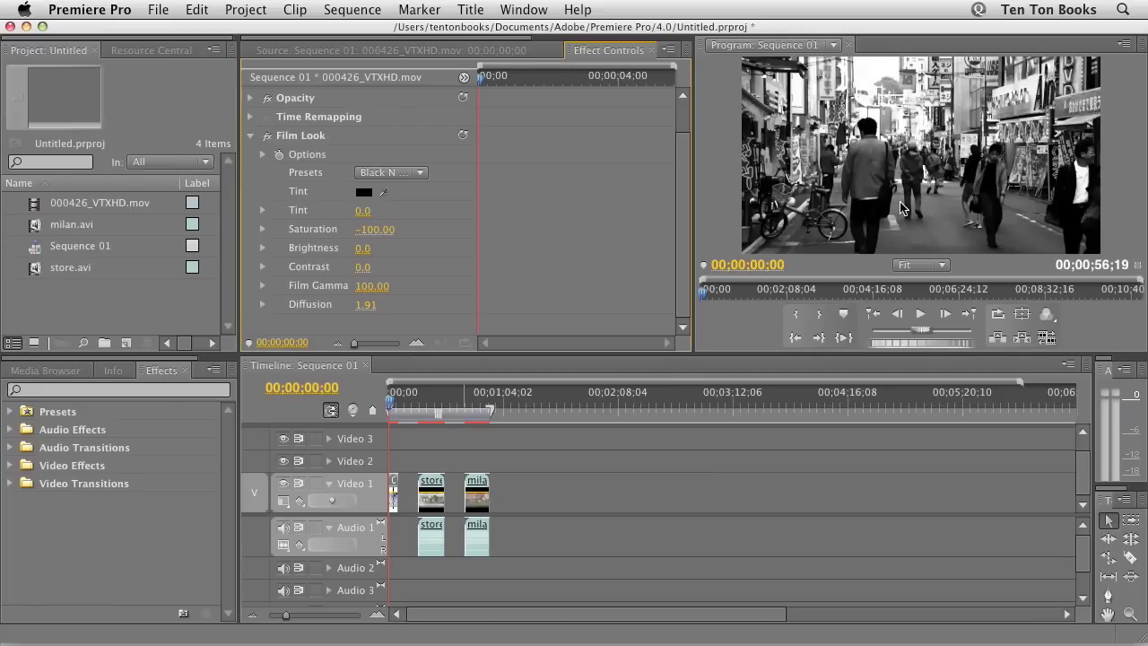
click(424, 174)
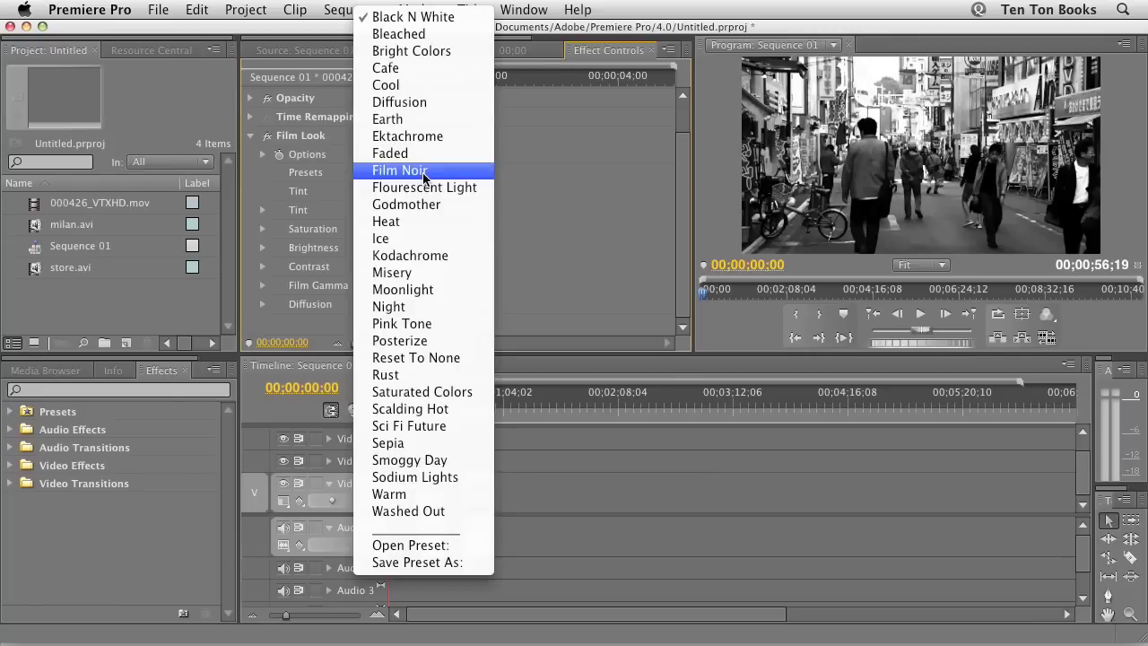
click(418, 93)
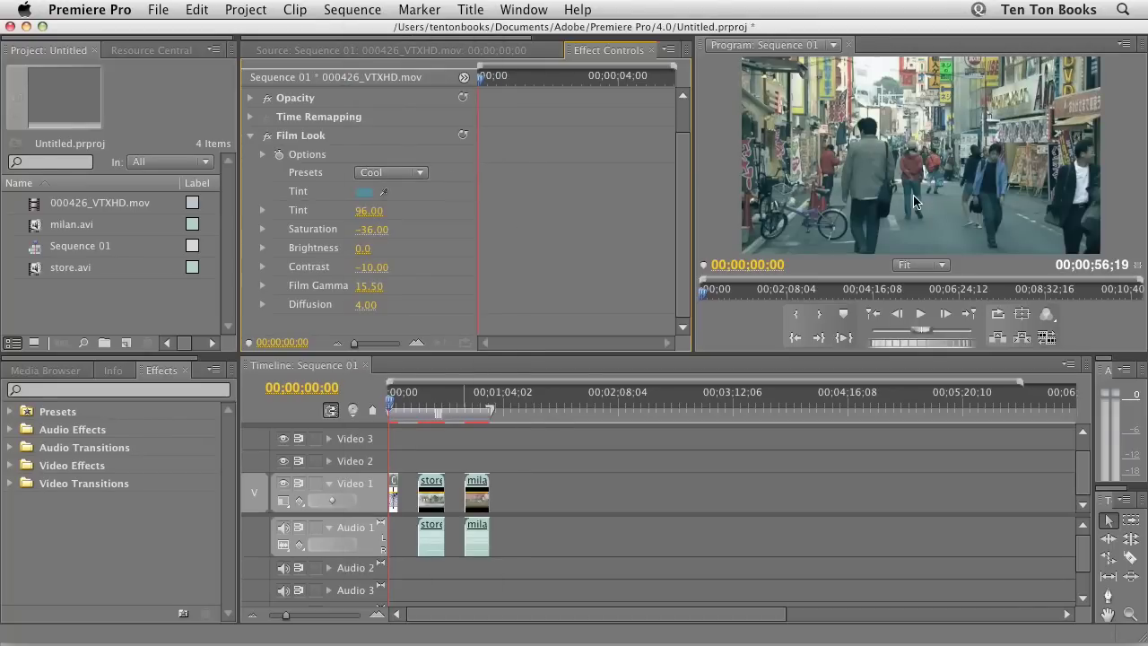
click(420, 173)
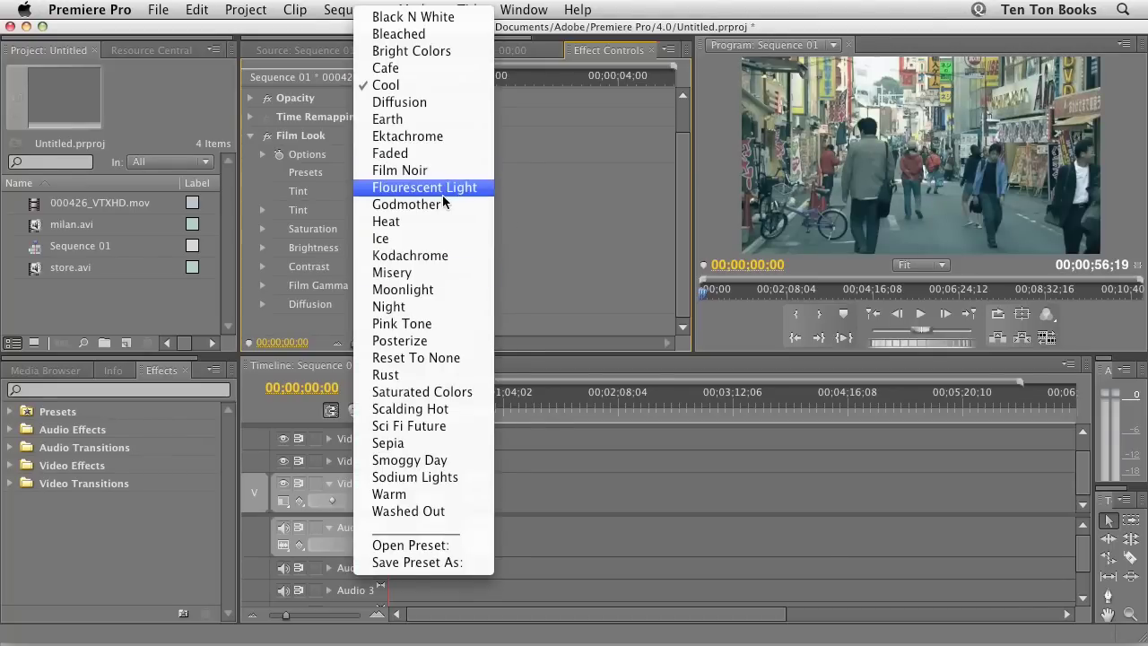
click(426, 289)
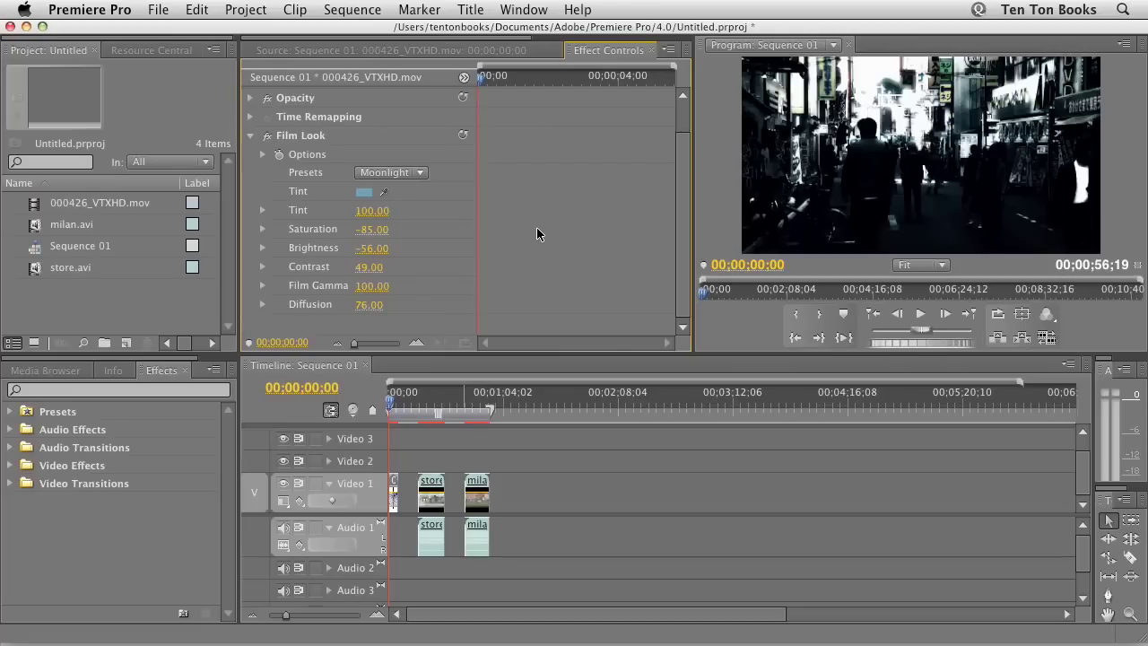
- Apply the Black N White preset to the Film Look effect and turn the effect on
click(420, 173)
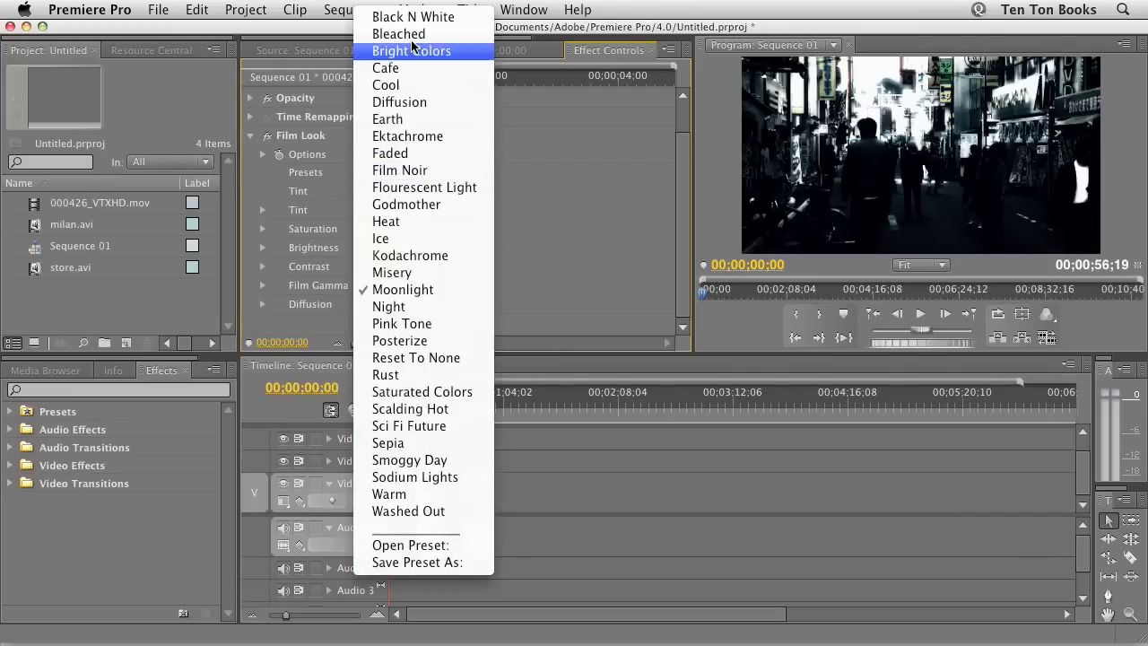
click(415, 17)
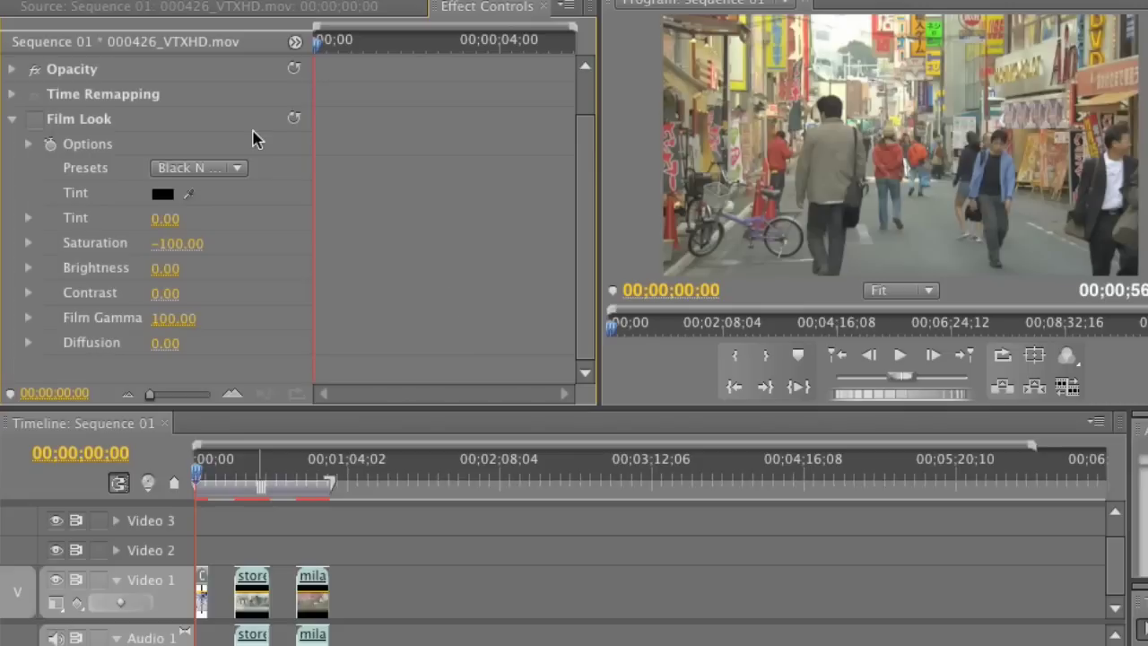
click(34, 119)
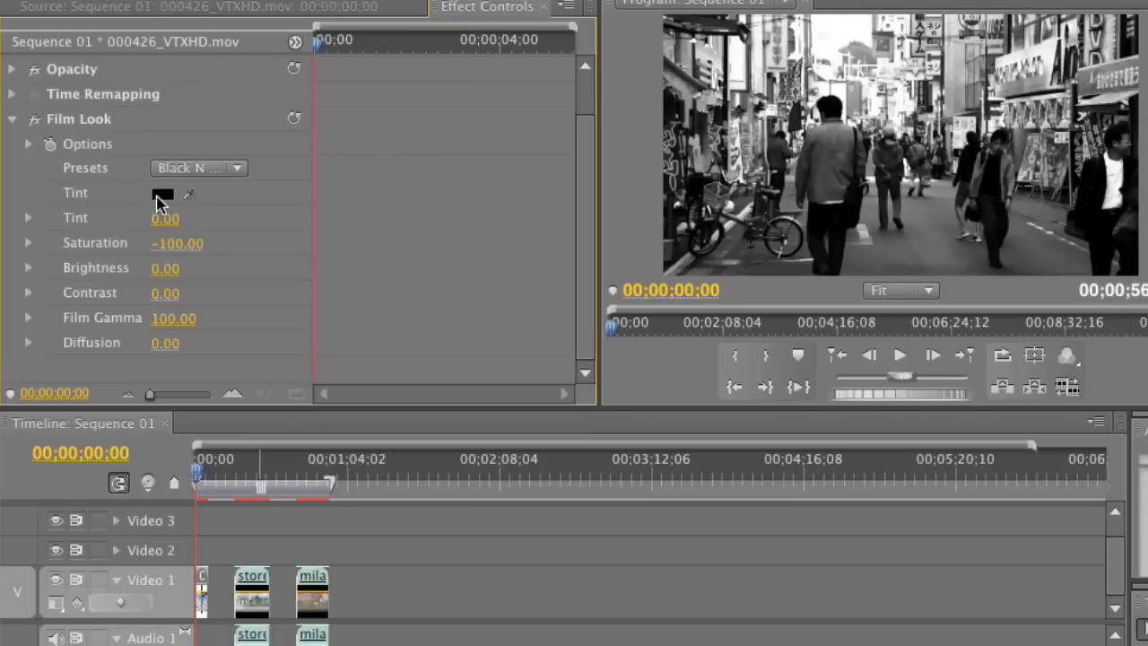
- Set the Film Look tint color to orange, EC650A
click(158, 196)
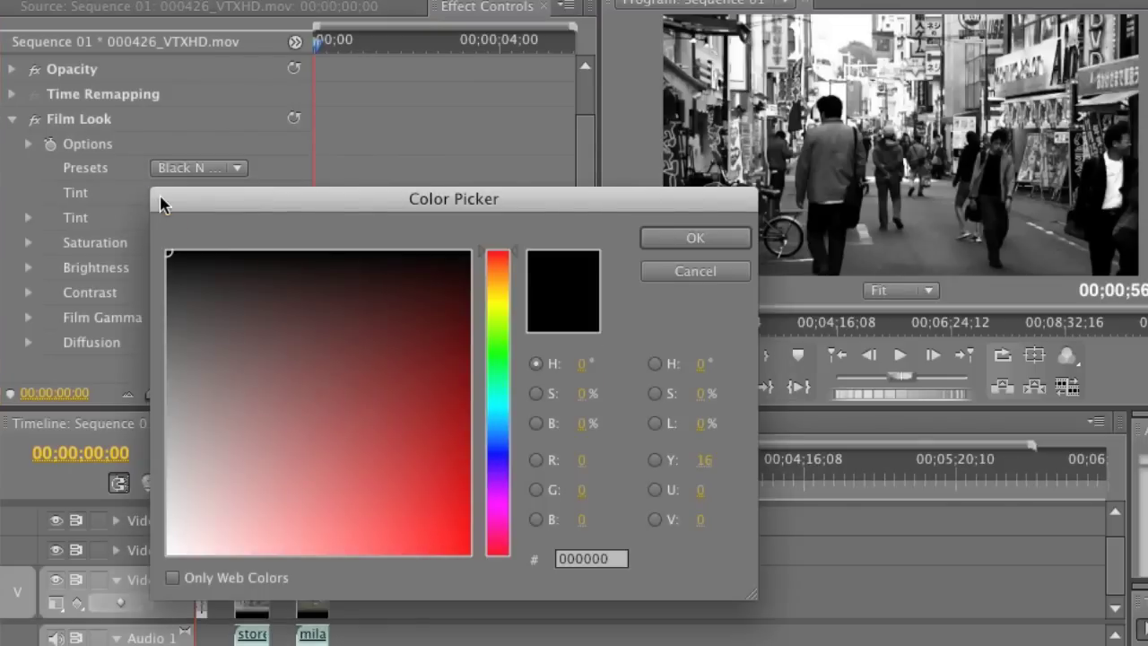
drag(224, 197, 189, 89)
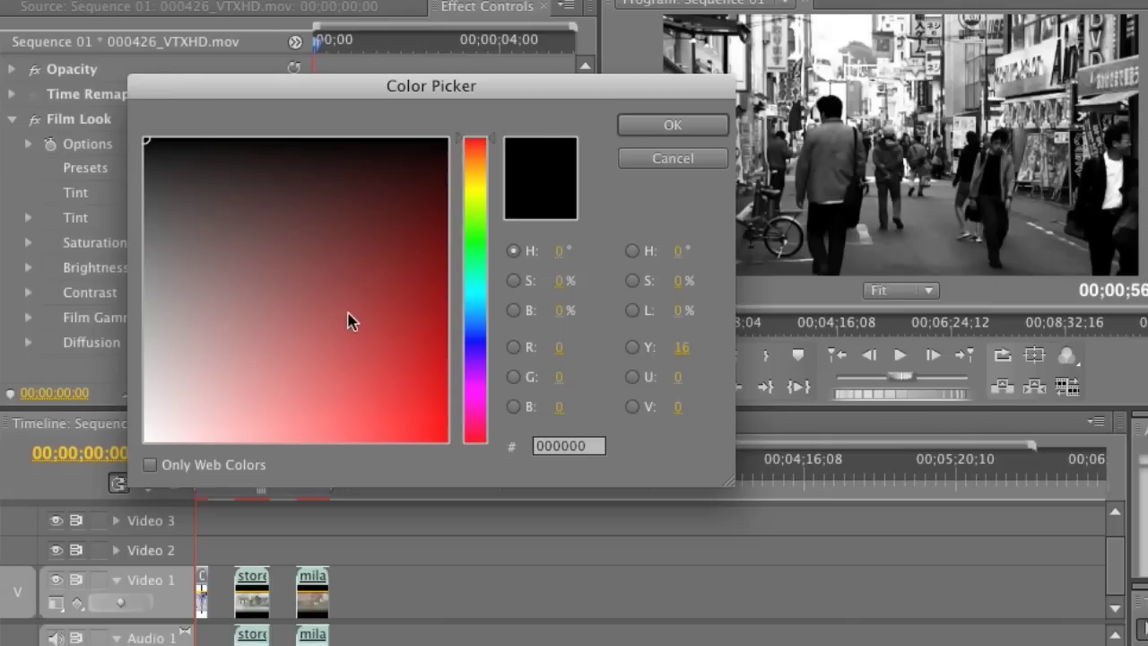
mouse_move(493, 143)
mouse_down()
mouse_move(490, 179)
mouse_move(492, 159)
mouse_up()
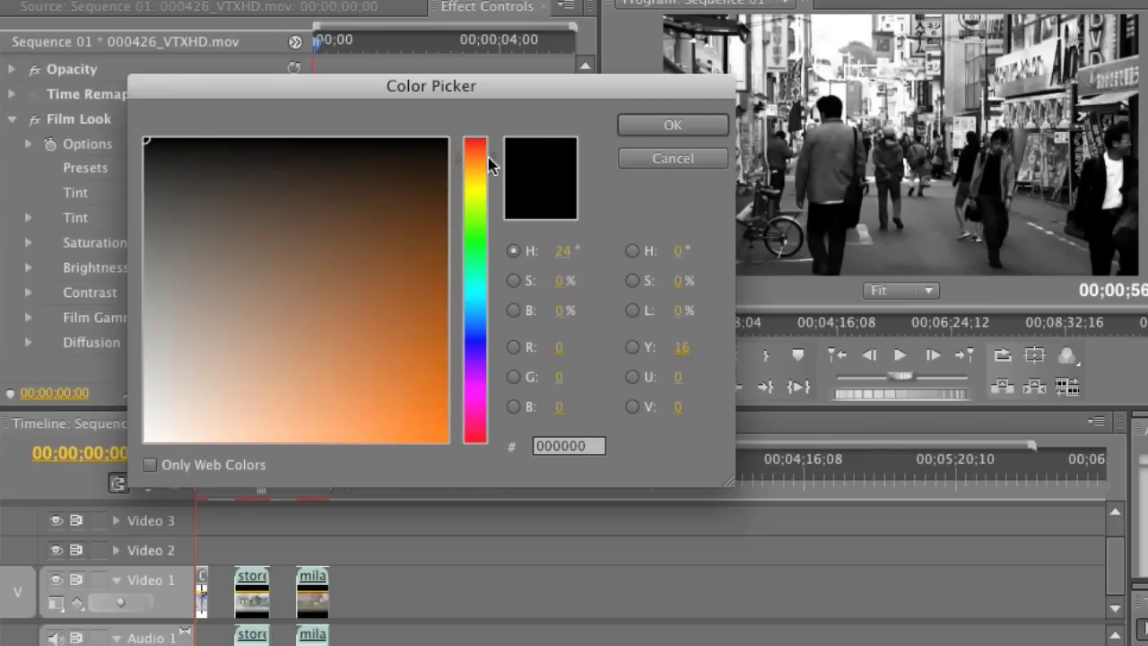
click(429, 397)
drag(429, 397, 433, 421)
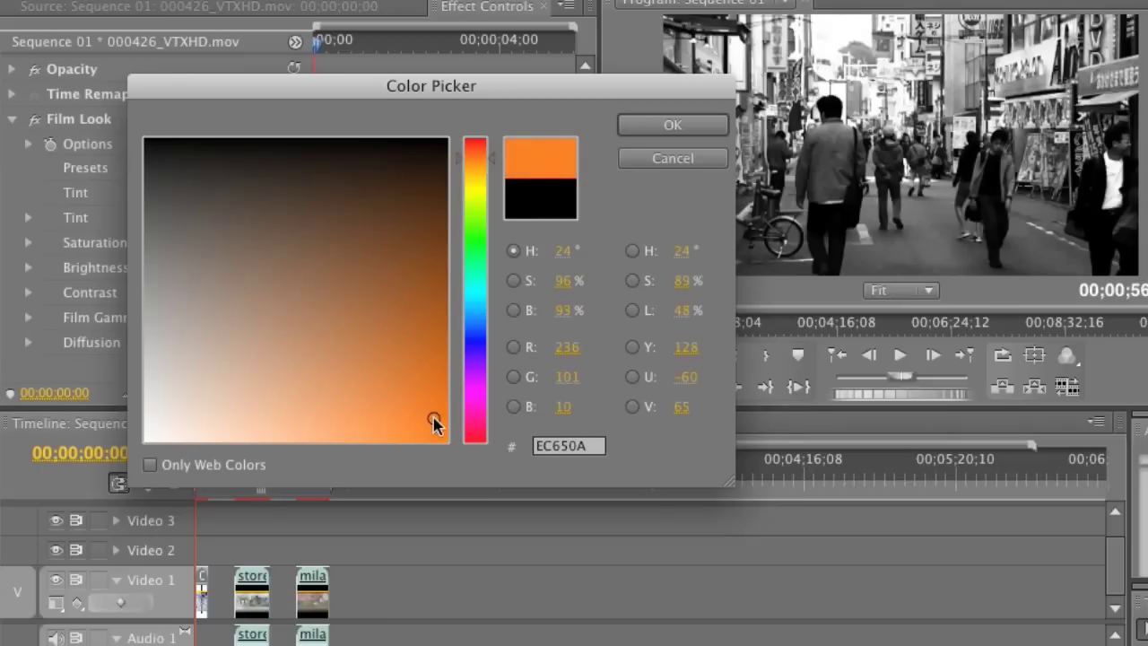
click(639, 129)
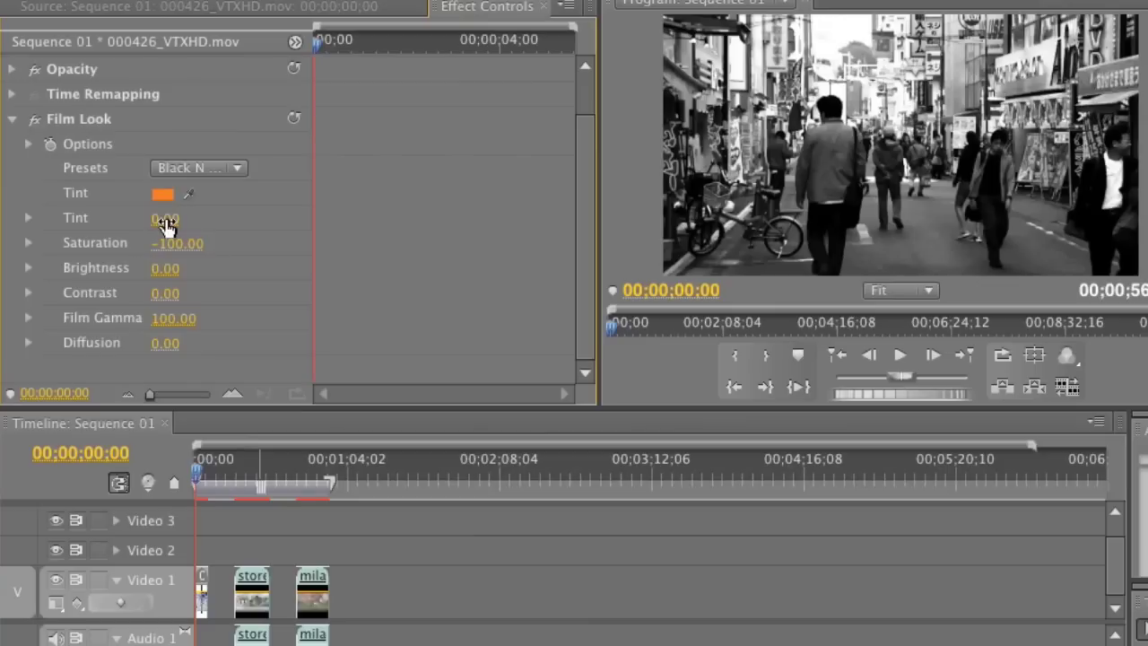
- Test the Film Look Tint amount at 73 and -52, and set it to 20
drag(159, 226, 160, 226)
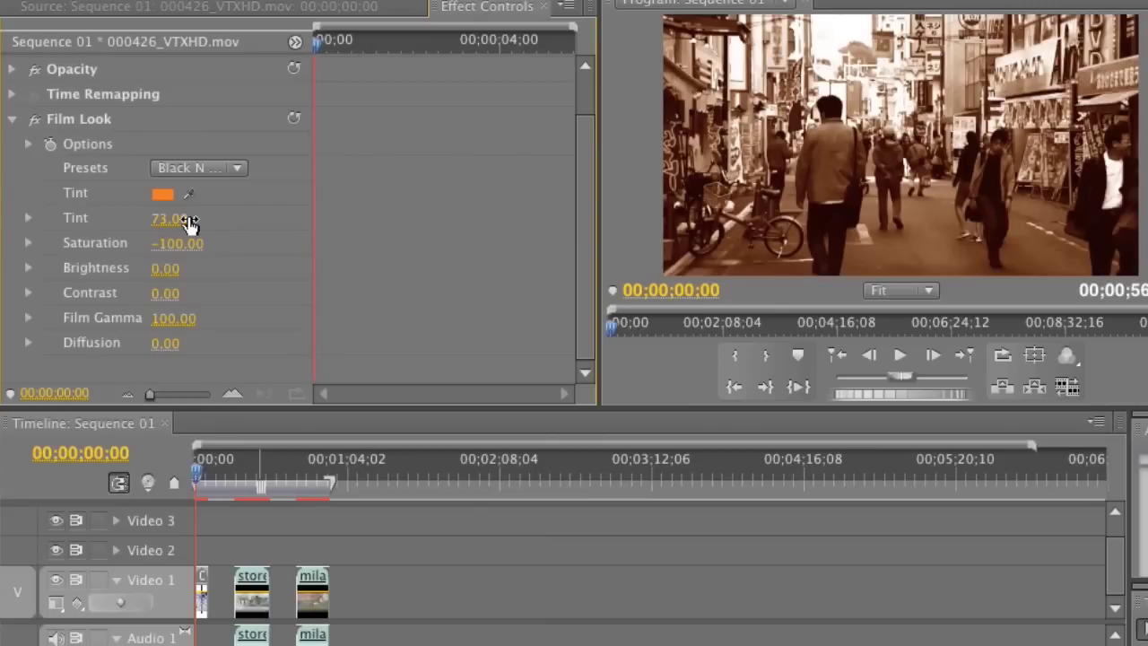
drag(182, 225, 185, 225)
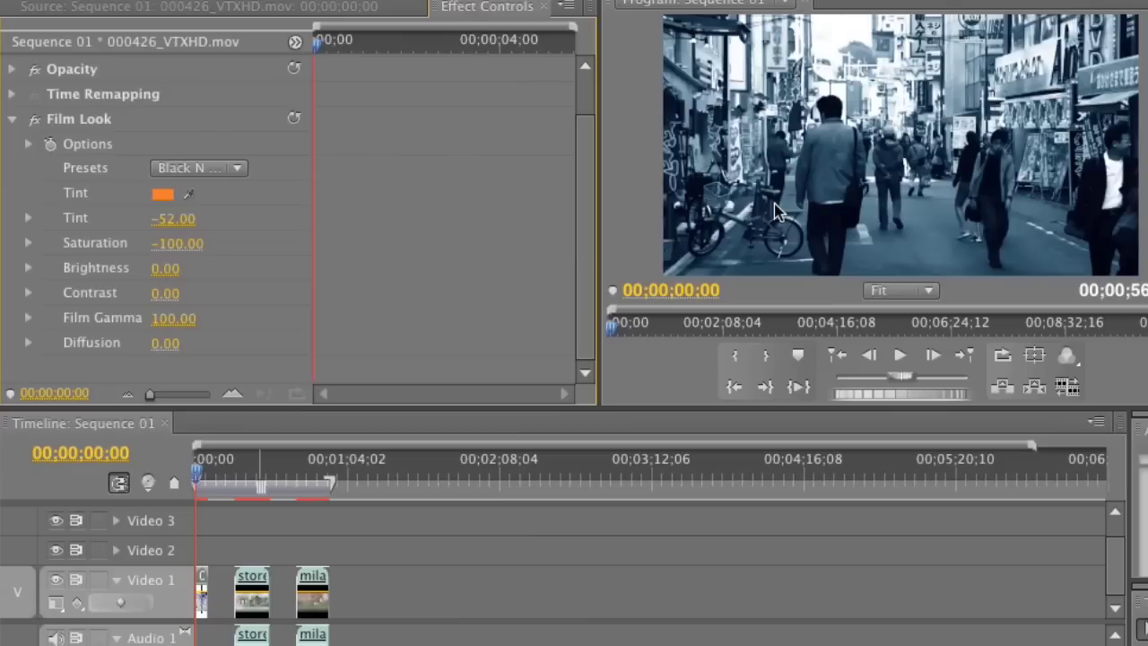
click(165, 225)
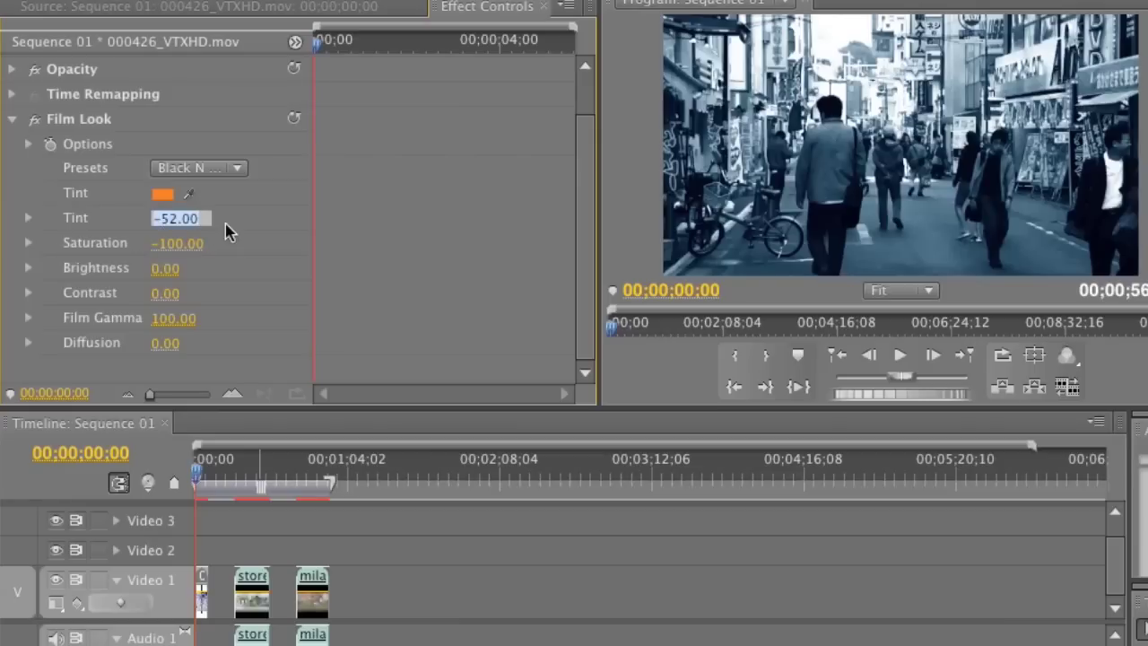
text(20)
key(Return)
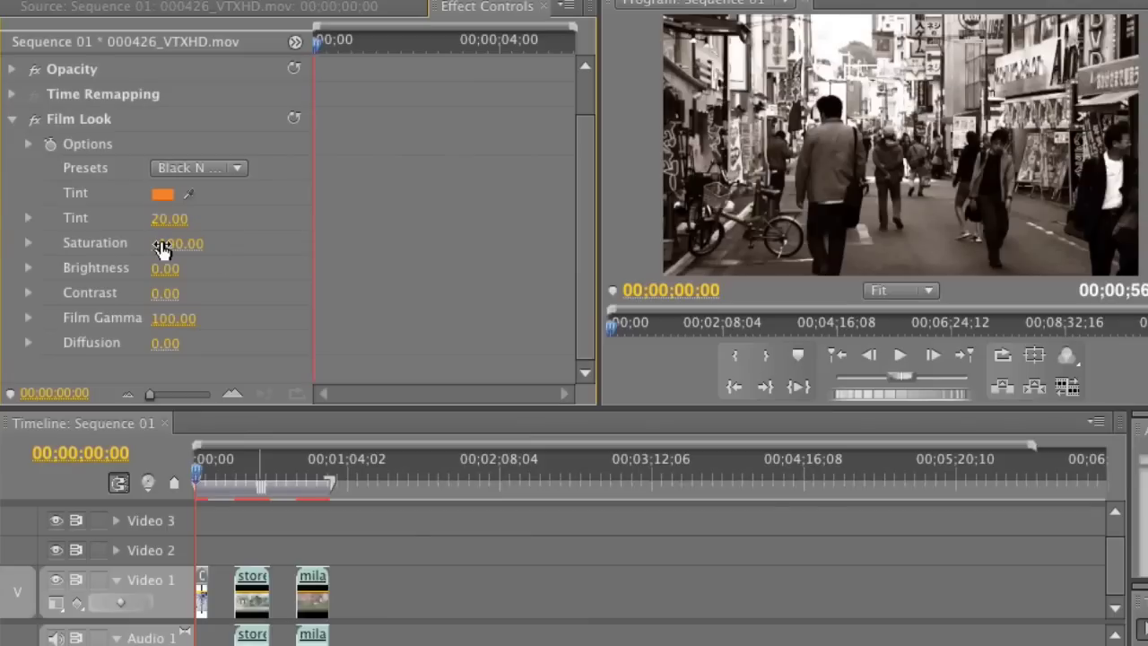
- Try raising and lowering the Film Look Saturation, and return it to -100
drag(162, 250, 162, 250)
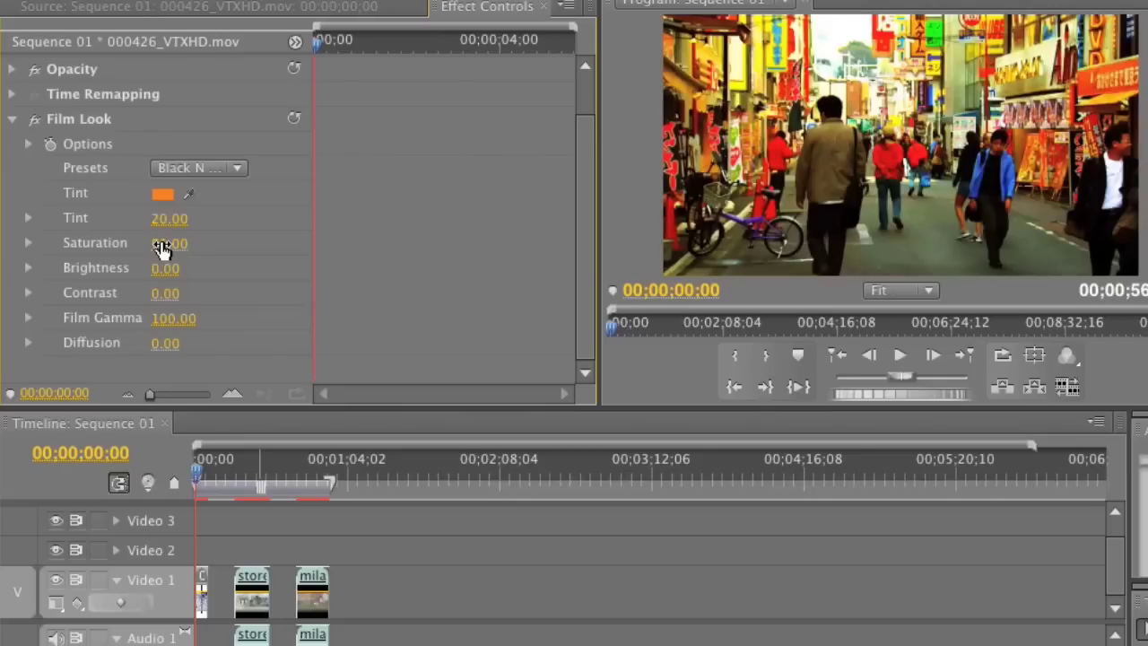
drag(162, 250, 161, 250)
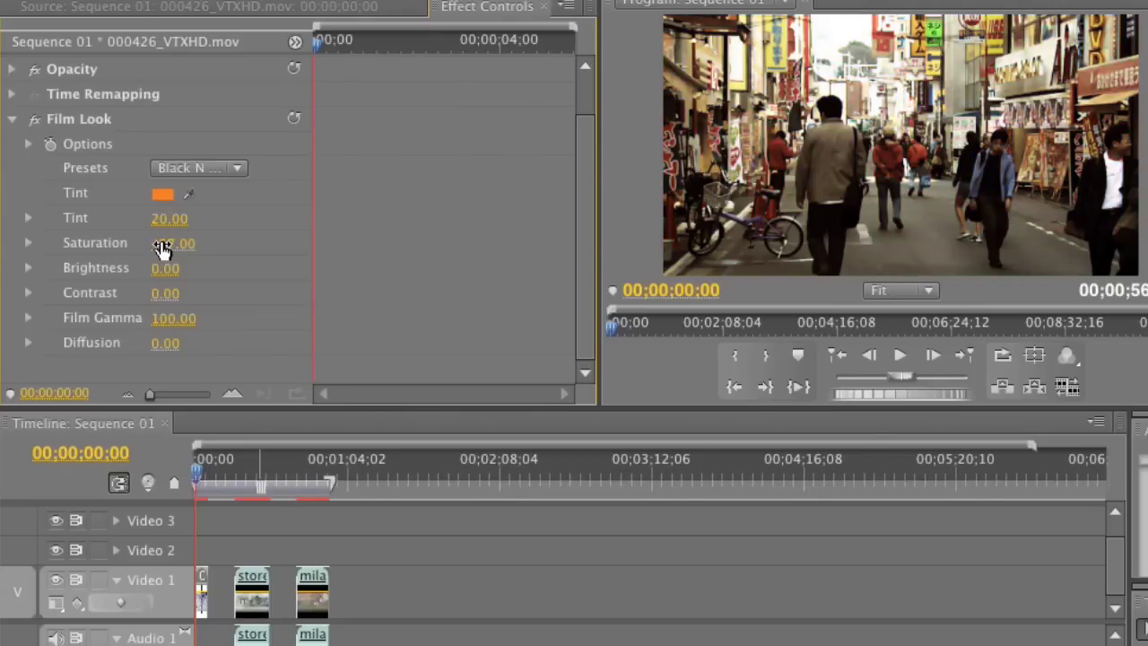
drag(162, 250, 162, 251)
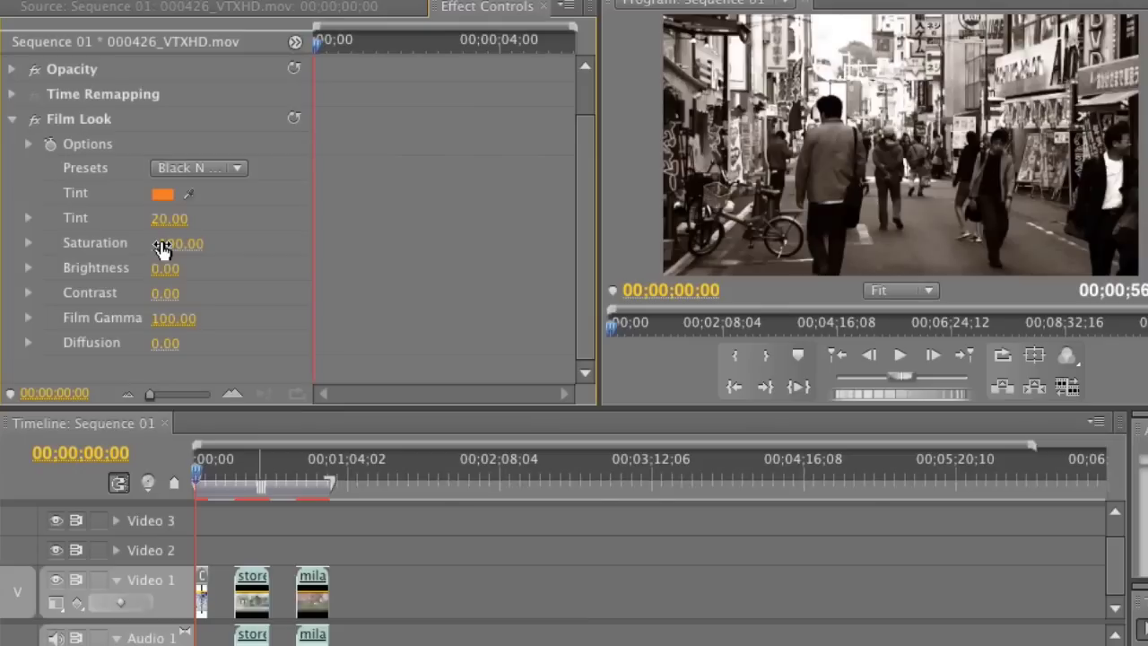
- Set the Film Look Saturation to about -40.78 with its value slider
click(30, 247)
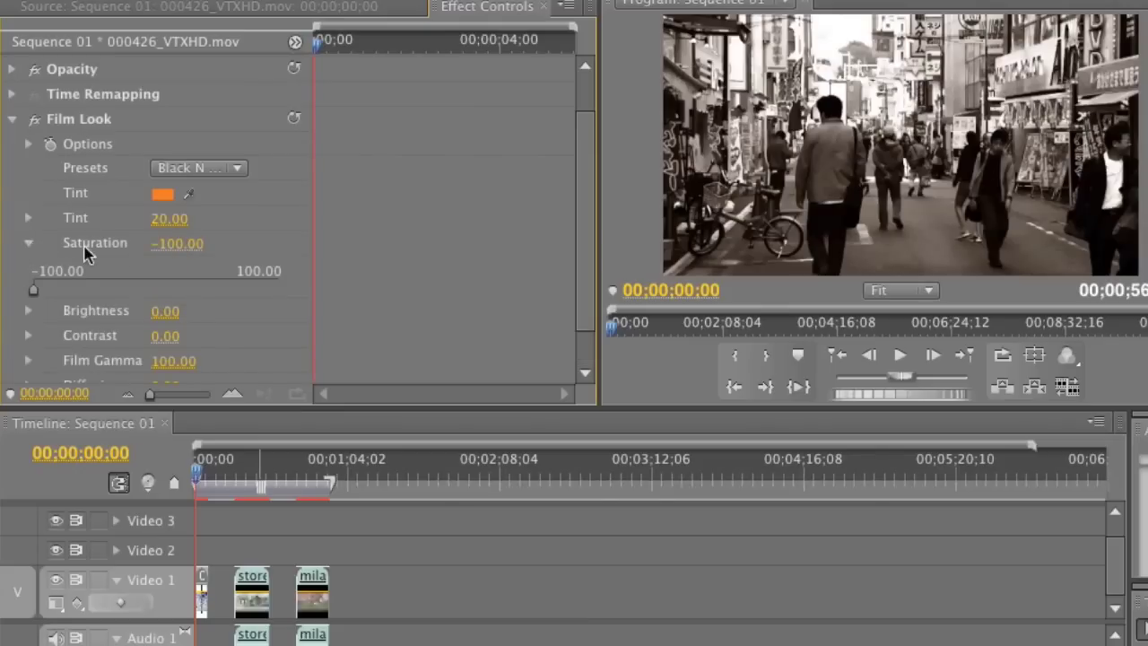
drag(32, 290, 35, 290)
drag(73, 293, 190, 294)
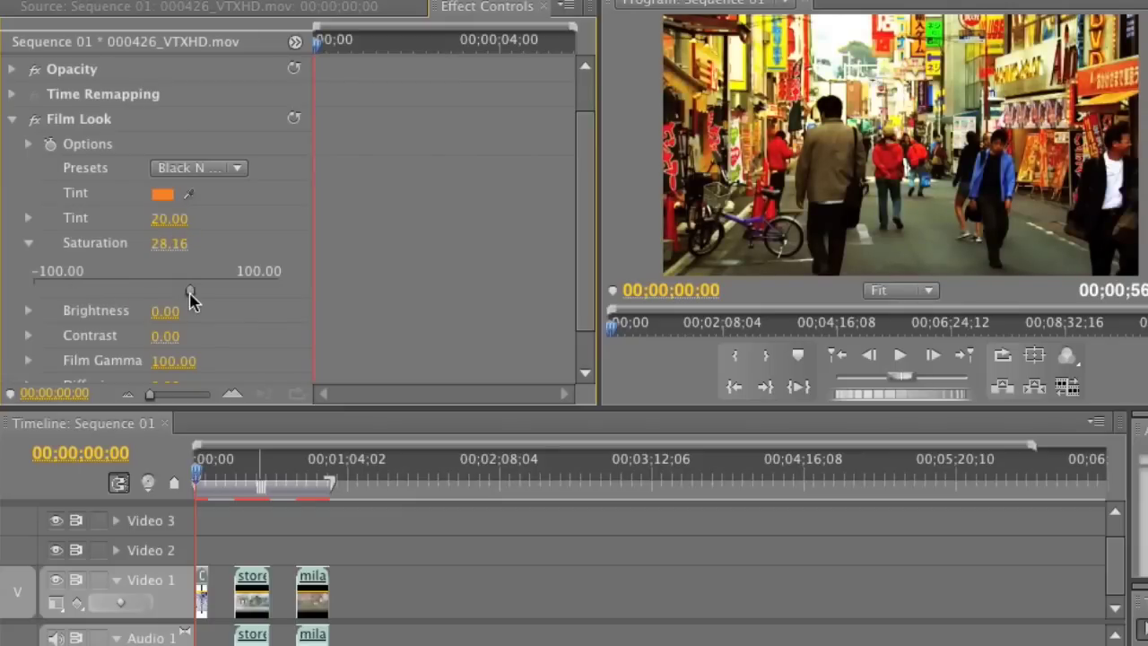
drag(189, 294, 105, 295)
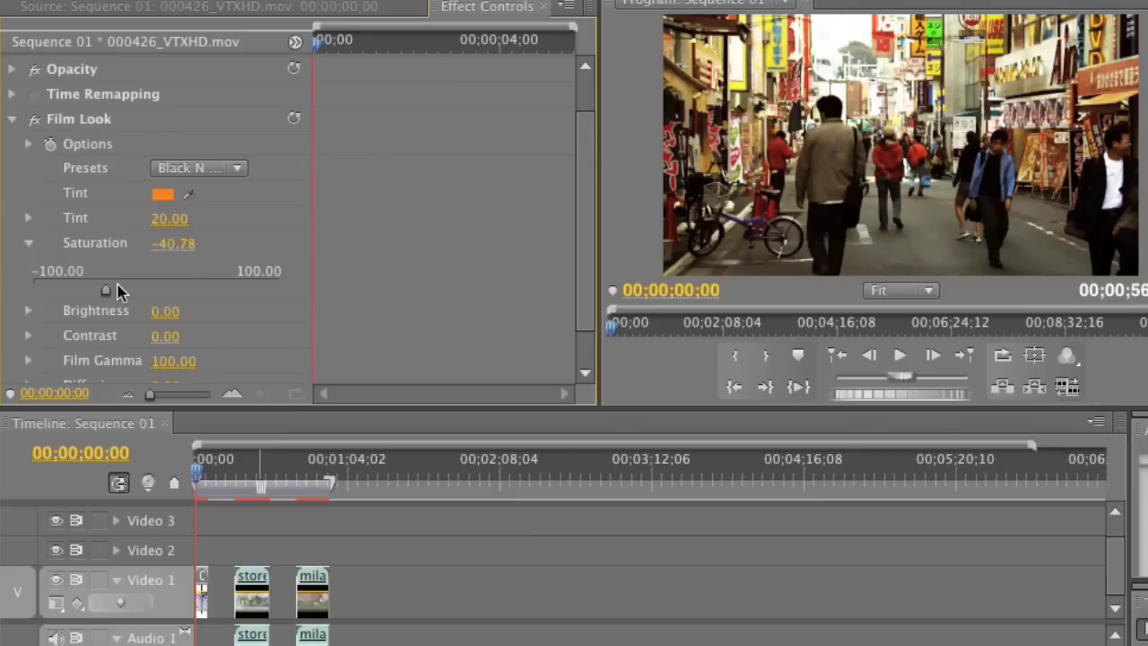
click(29, 249)
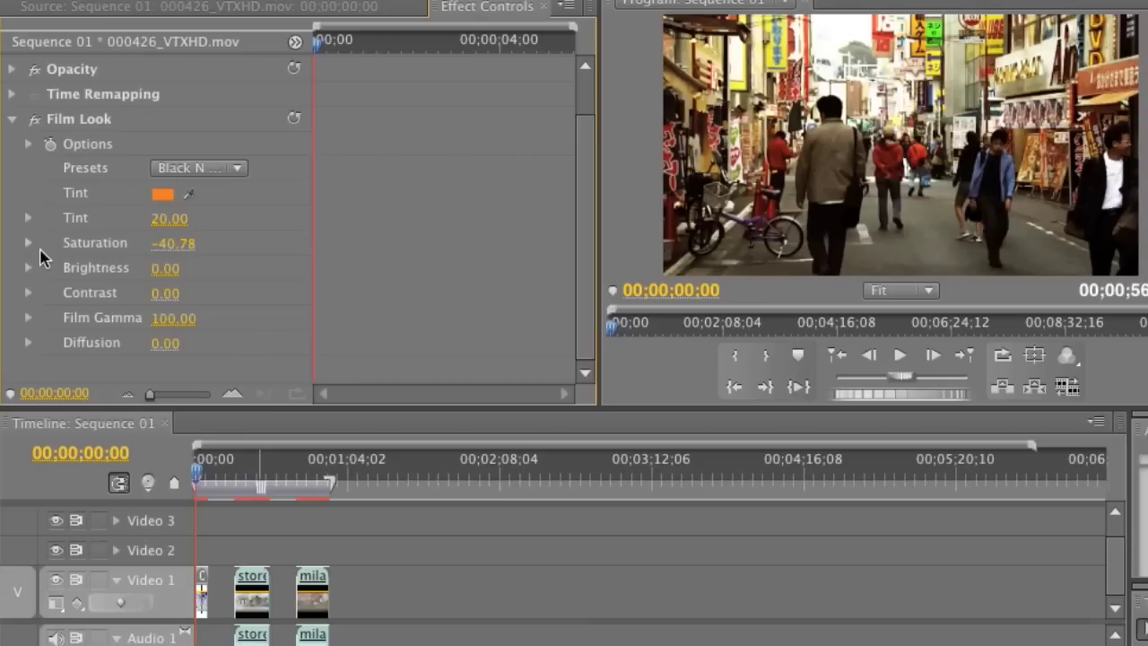
- Lower the Film Gamma of the Film Look effect to about 70.39
click(27, 320)
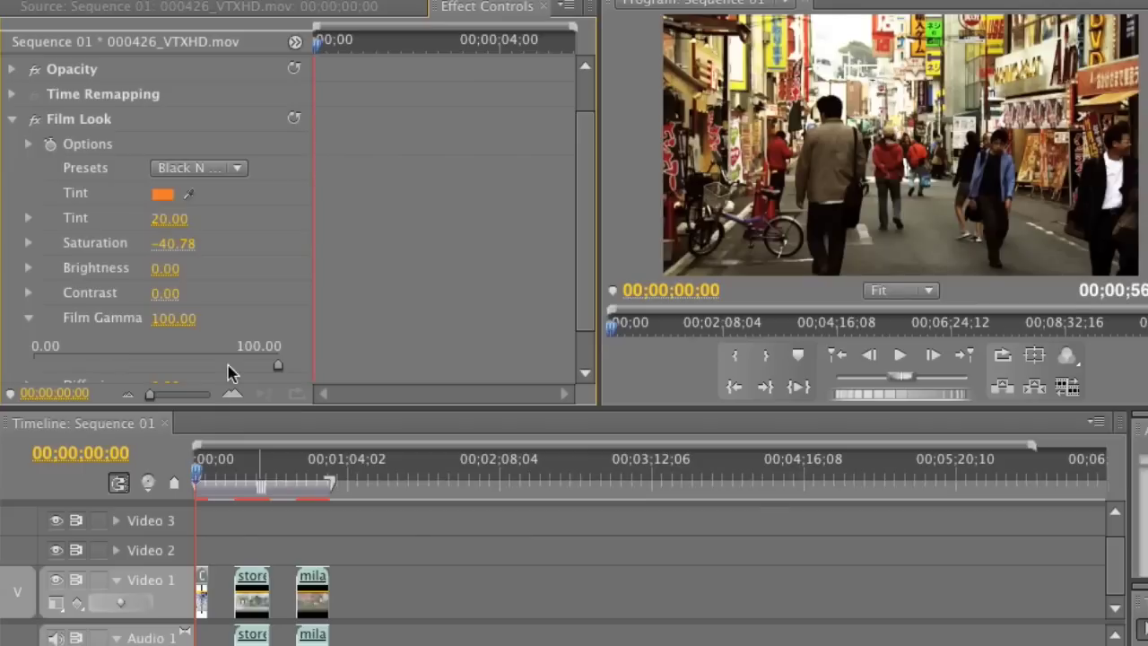
drag(277, 366, 207, 371)
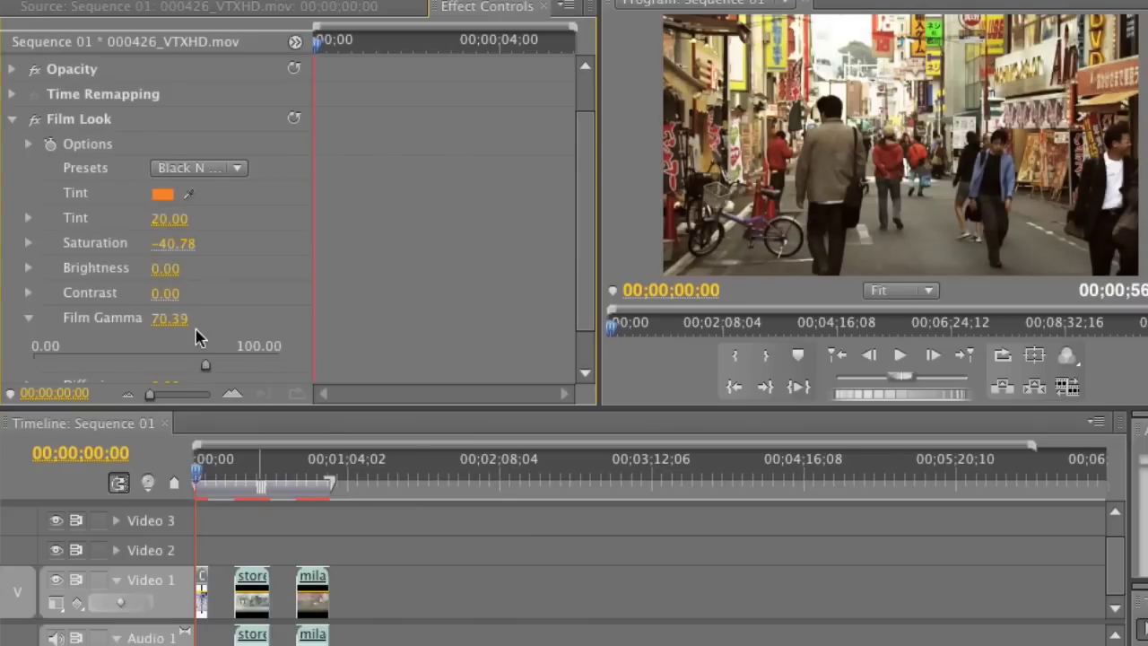
click(28, 319)
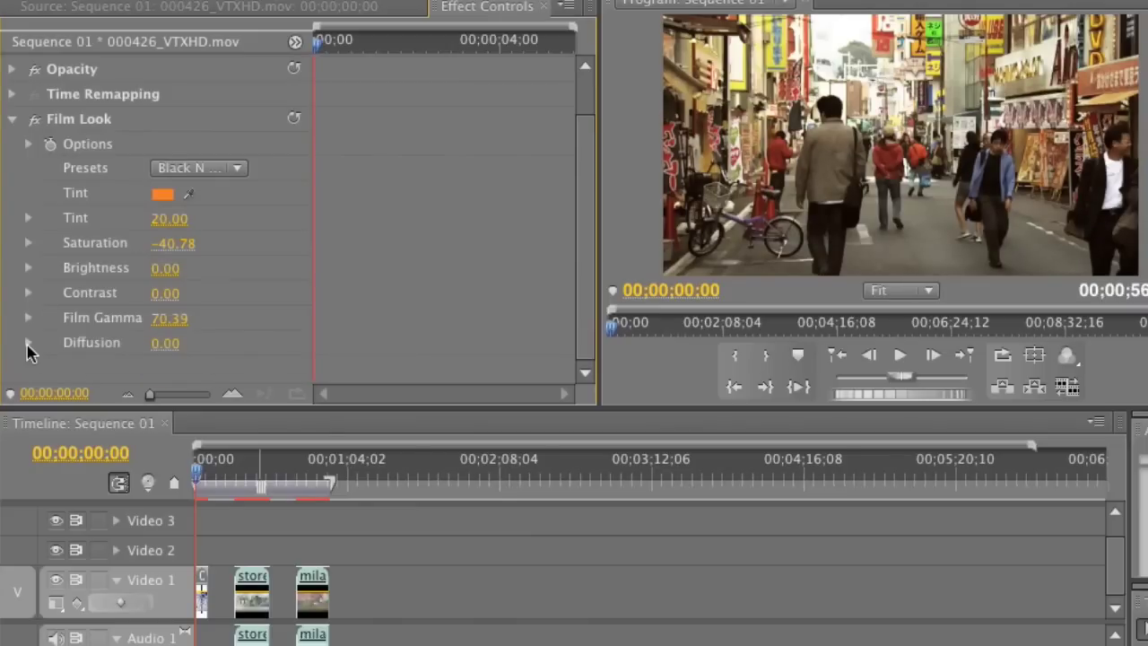
- Raise the Diffusion of the Film Look effect to its maximum of 100
click(28, 343)
scroll(164, 339, down, 1)
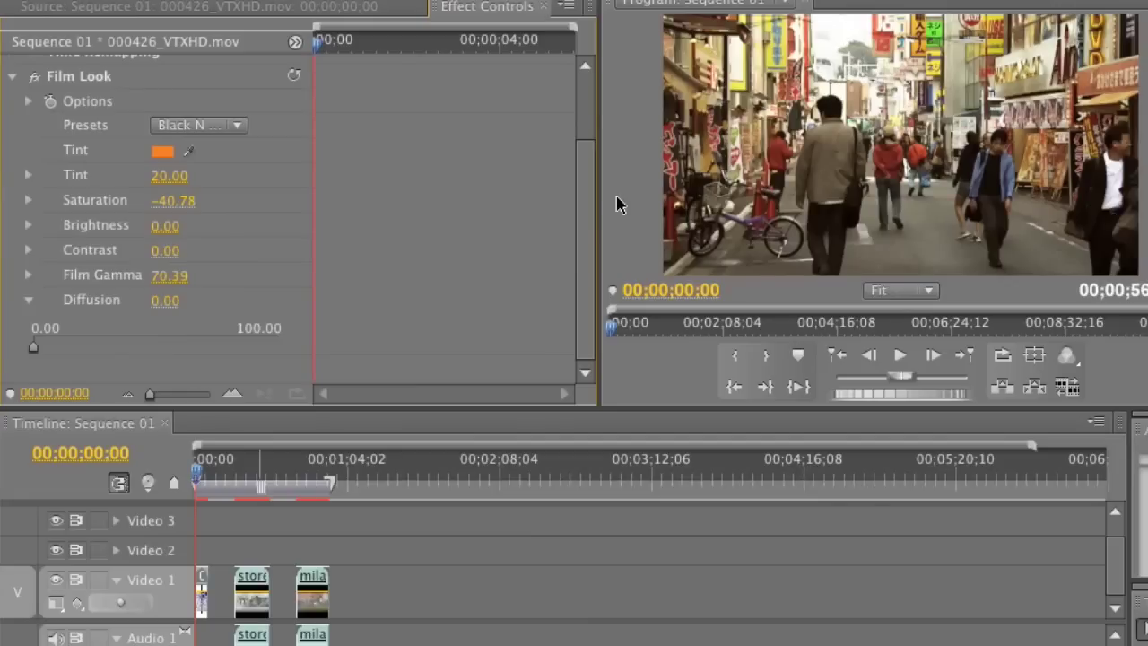
drag(34, 347, 238, 356)
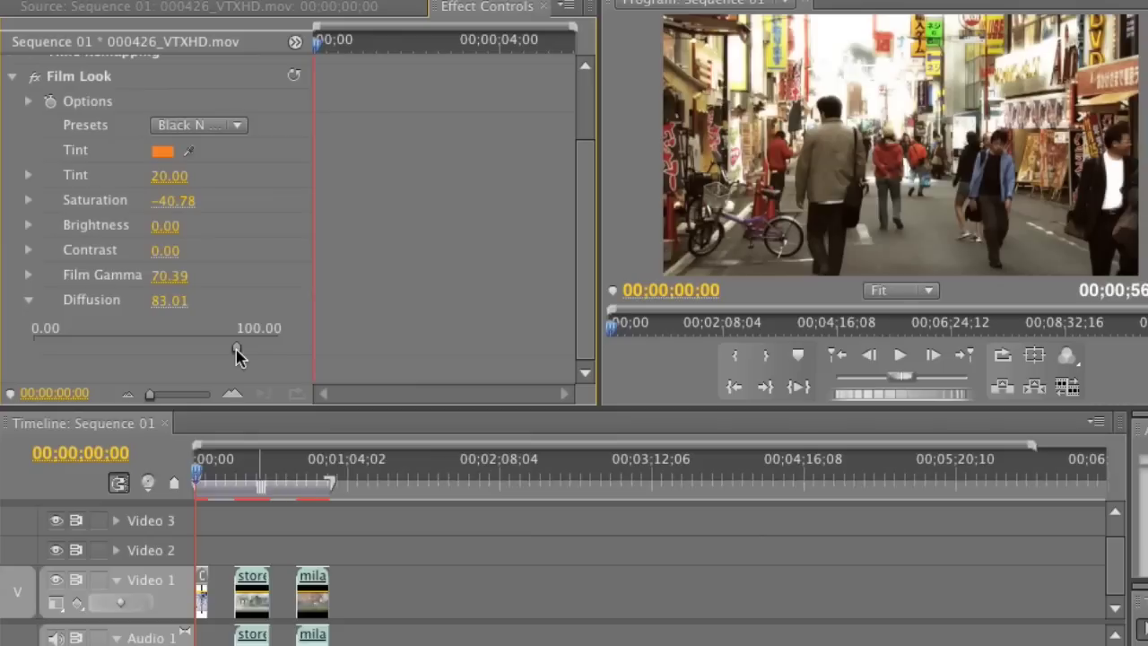
drag(237, 356, 292, 358)
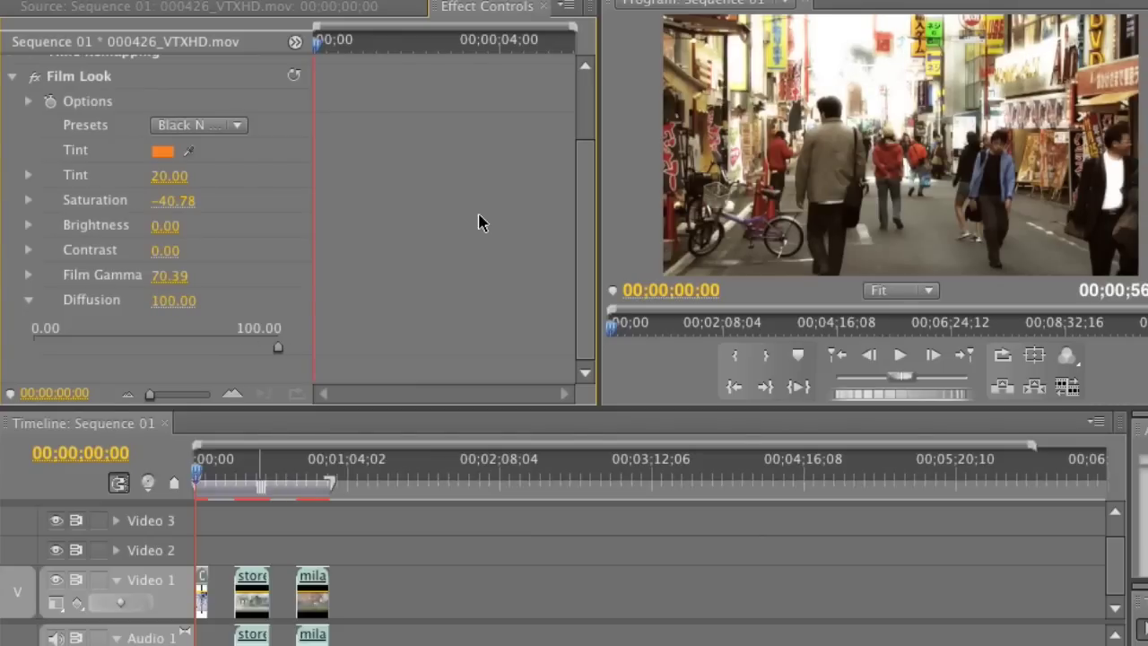
- Lower the Diffusion of the street clip's Film Look effect to about 10.19
drag(278, 352, 58, 351)
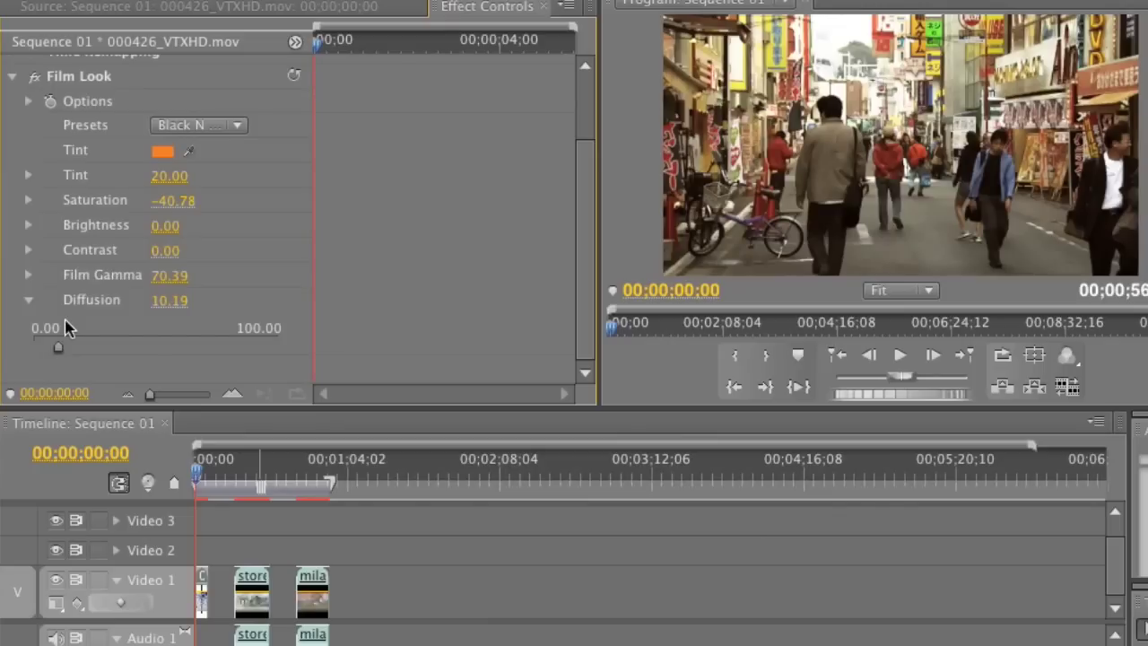
click(29, 301)
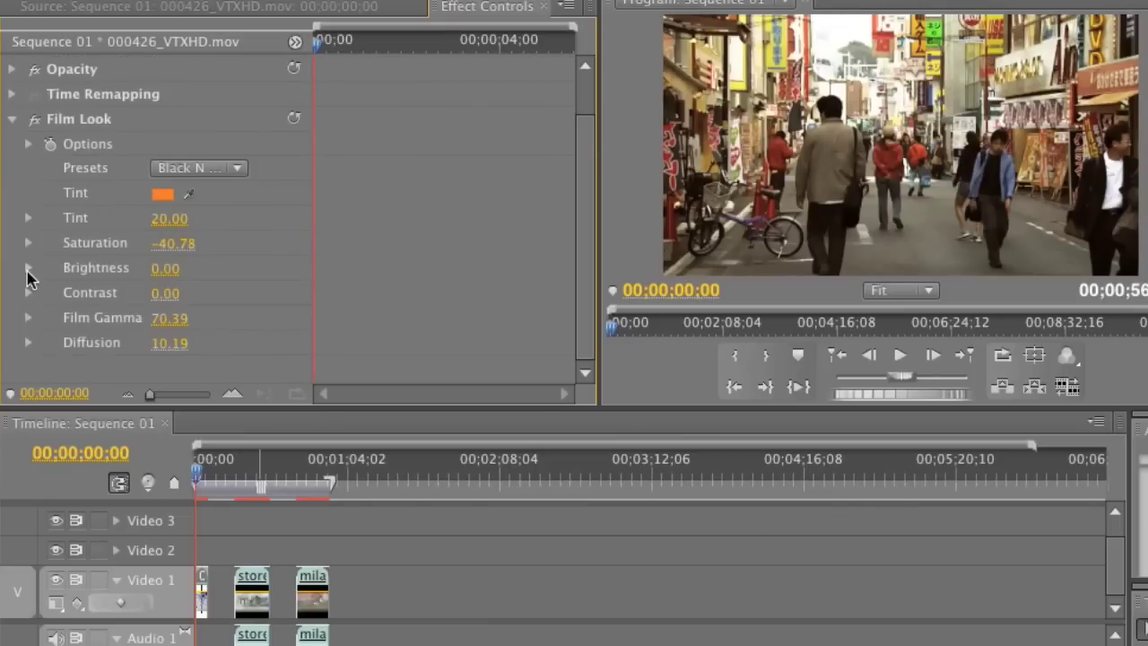
- Raise the street clip's Film Look Brightness to about 15.53 and increase its Contrast slightly above 0
click(28, 269)
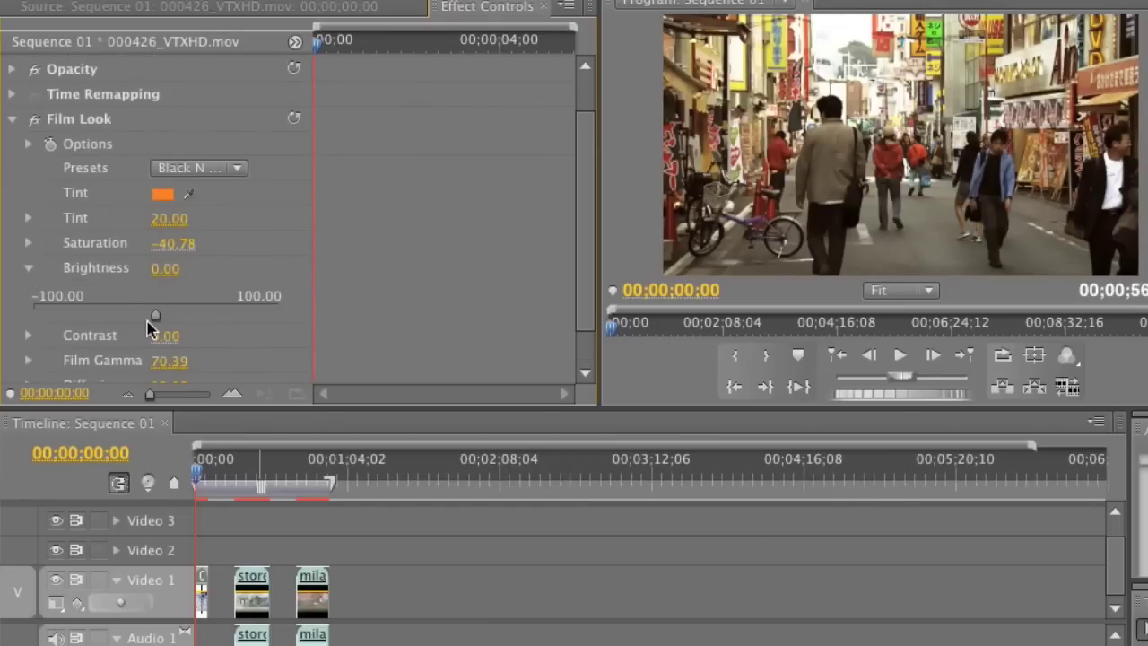
mouse_move(156, 318)
mouse_down()
mouse_move(258, 325)
mouse_move(76, 322)
mouse_move(177, 324)
mouse_up()
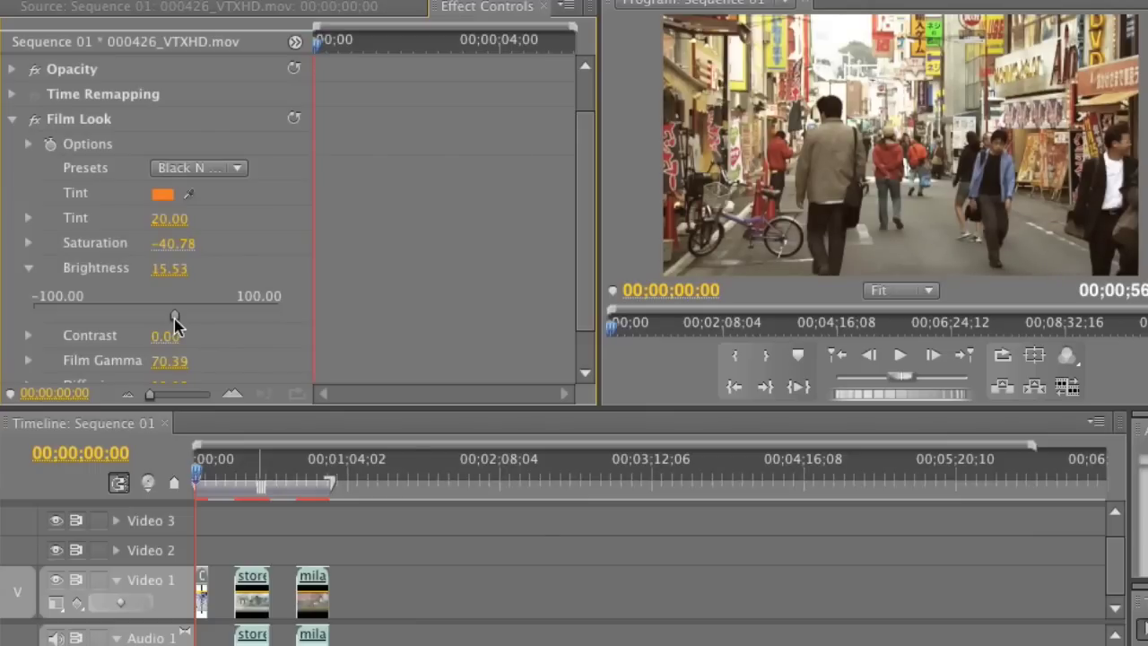
click(28, 269)
click(28, 294)
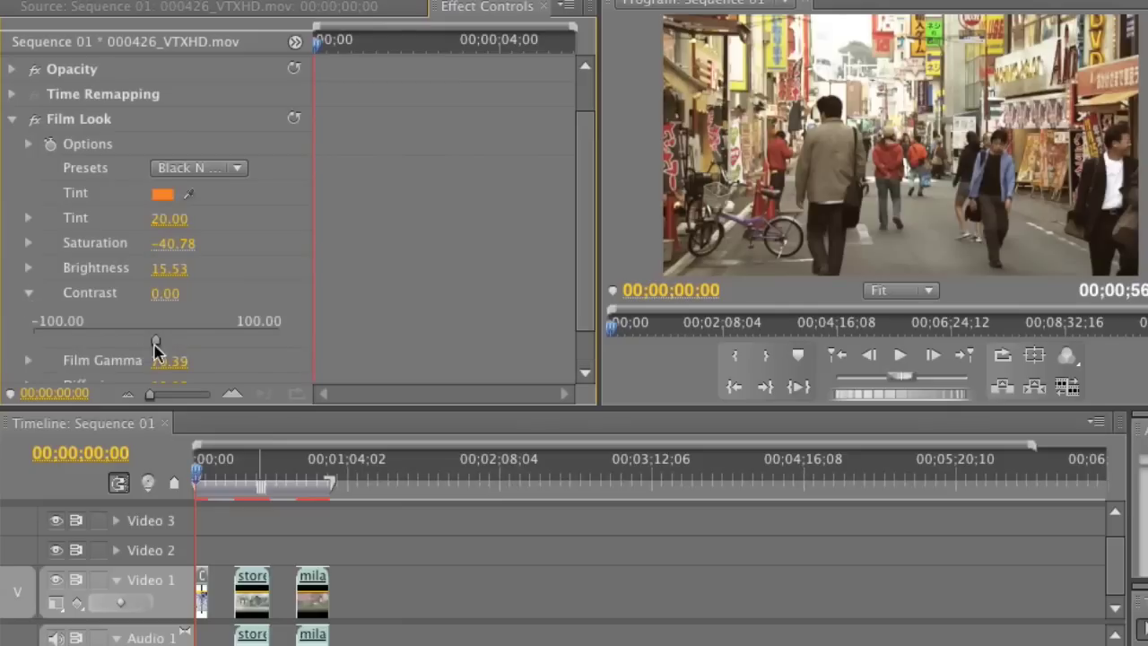
drag(156, 343, 183, 351)
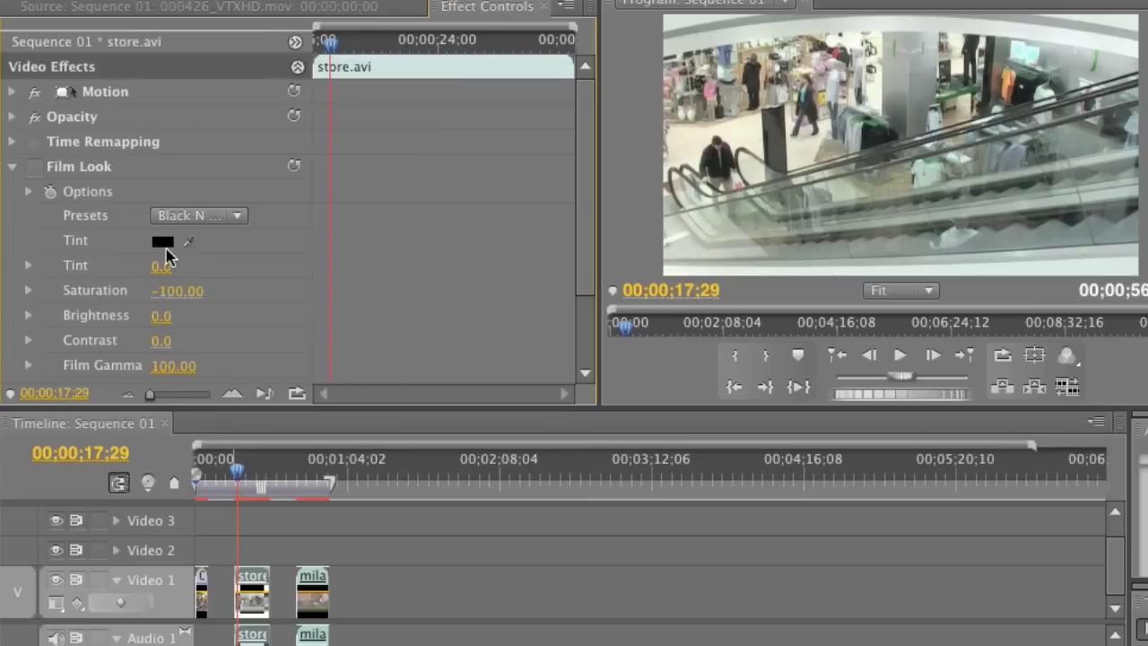
- Enable the Film Look effect on store.avi and set its tint colour to RGB 255, 128, 255
click(35, 169)
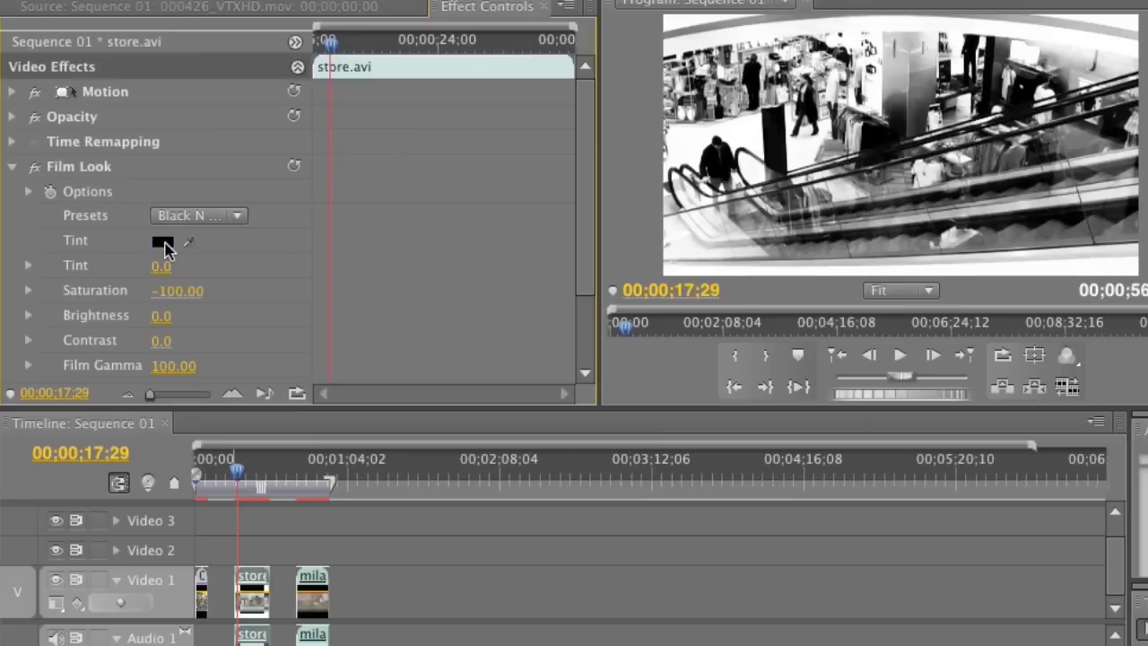
click(164, 242)
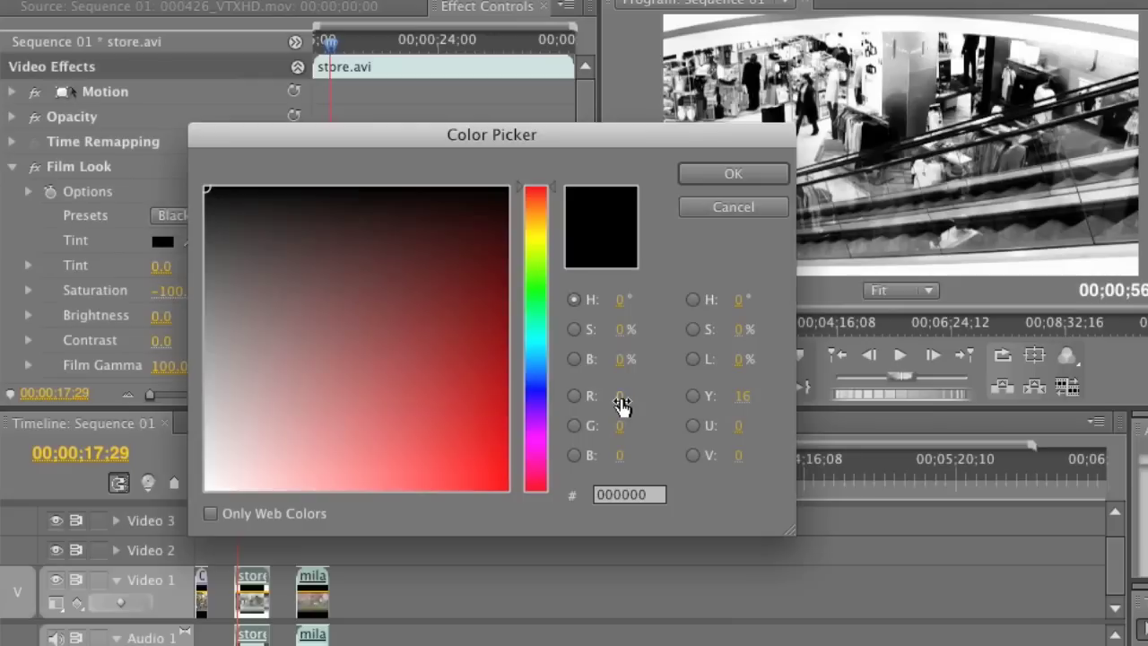
click(621, 397)
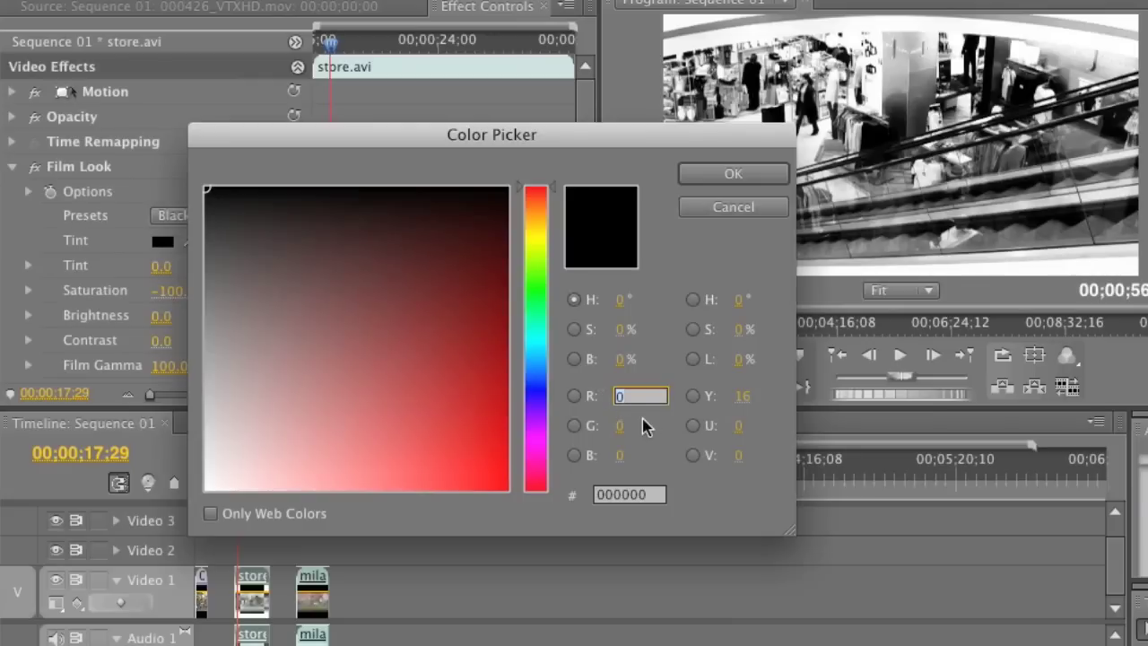
text(255)
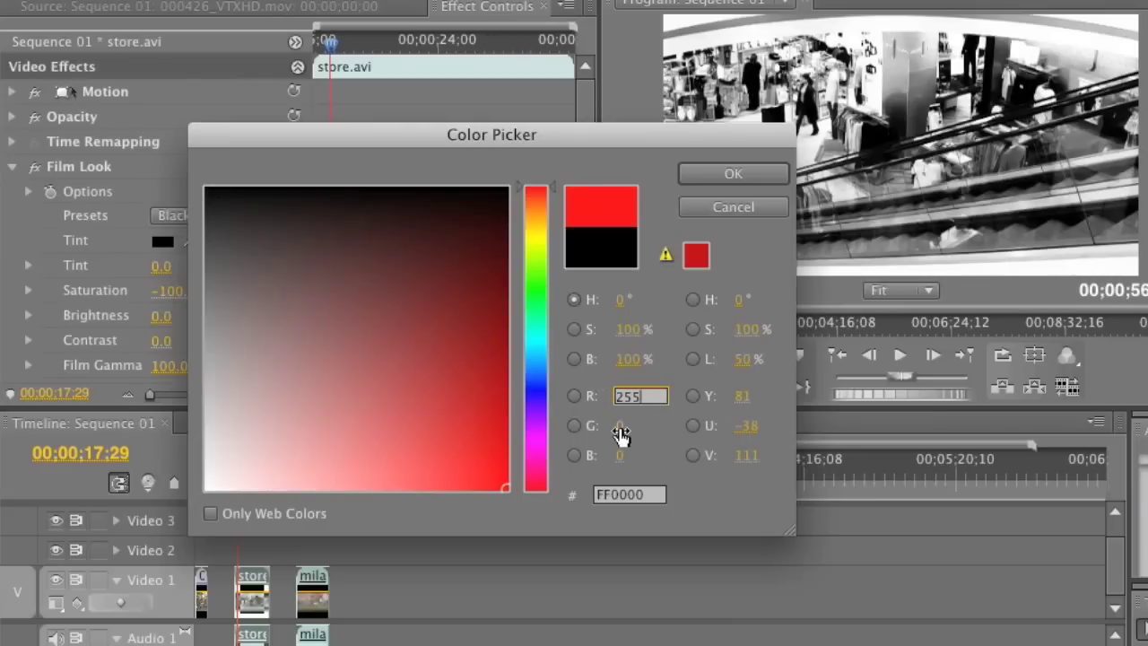
click(619, 427)
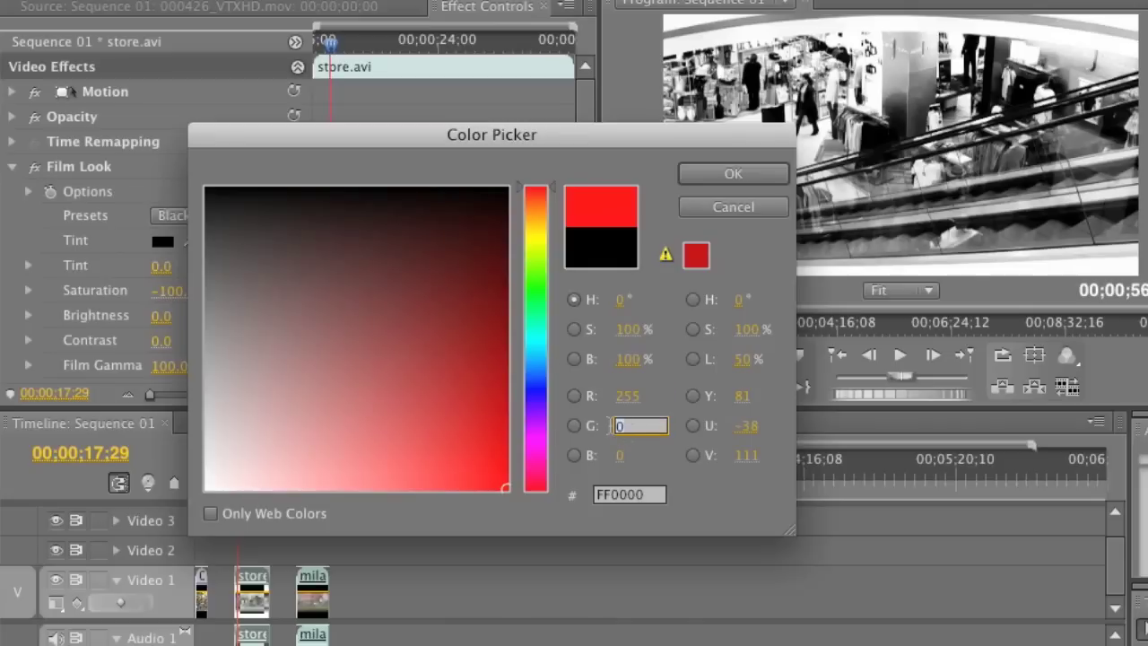
text(128)
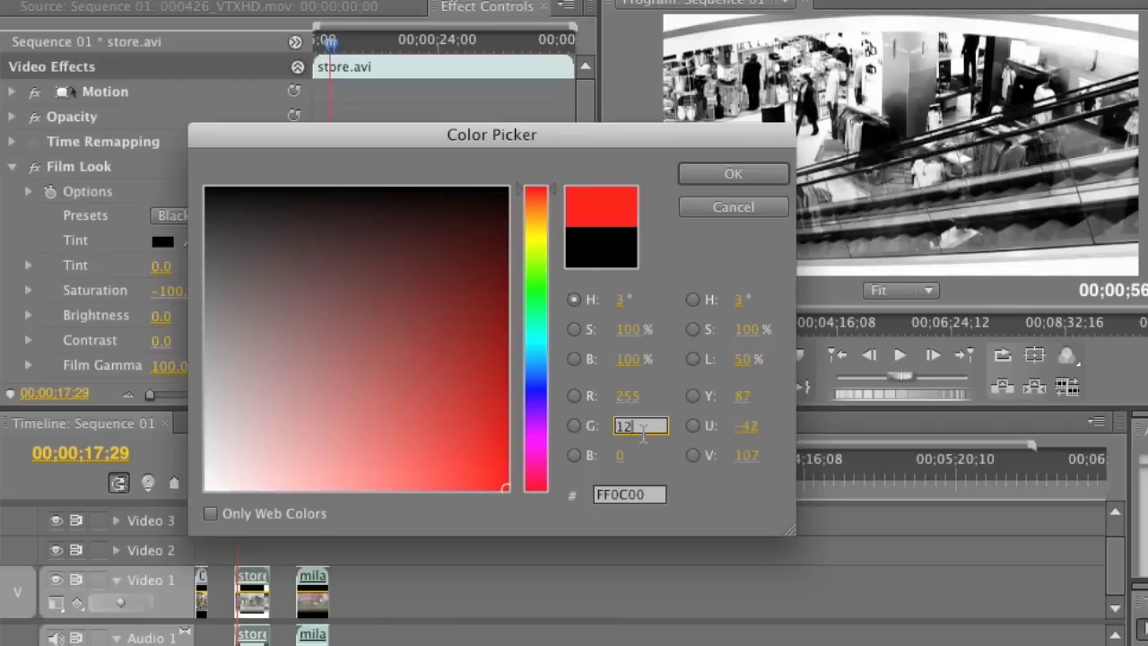
click(621, 456)
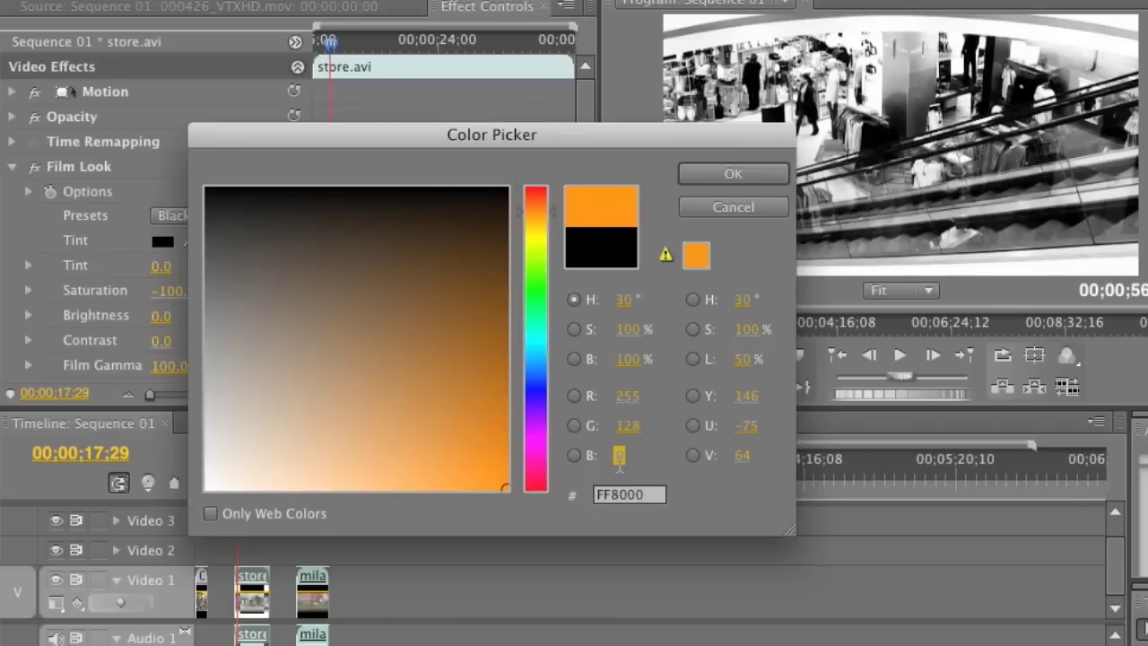
text(255)
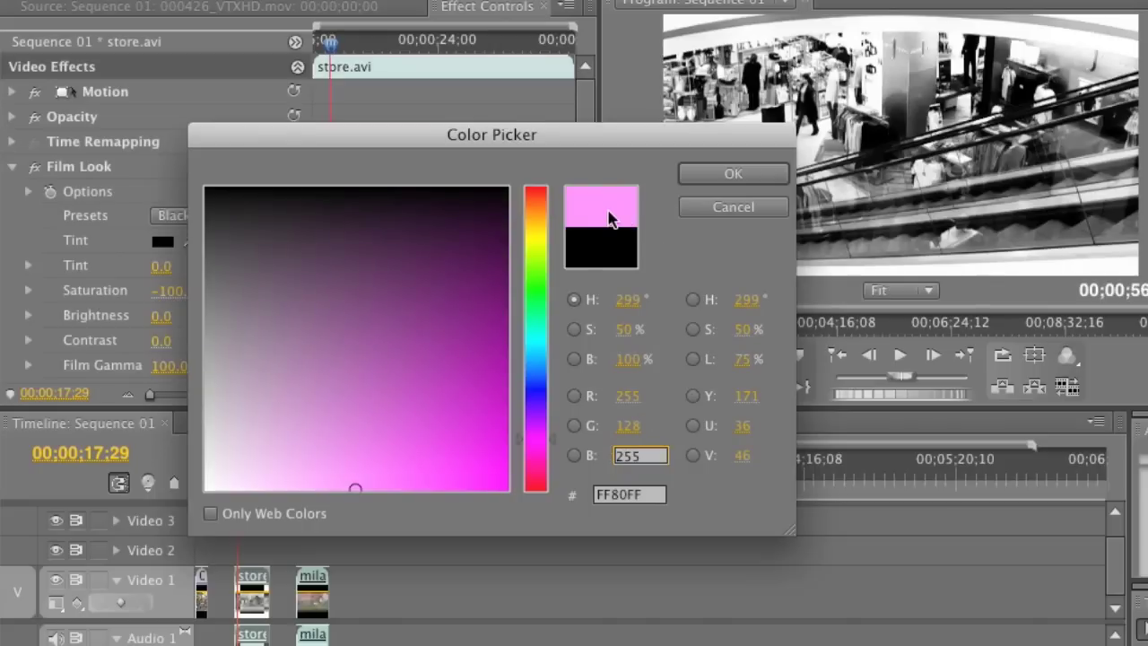
click(727, 176)
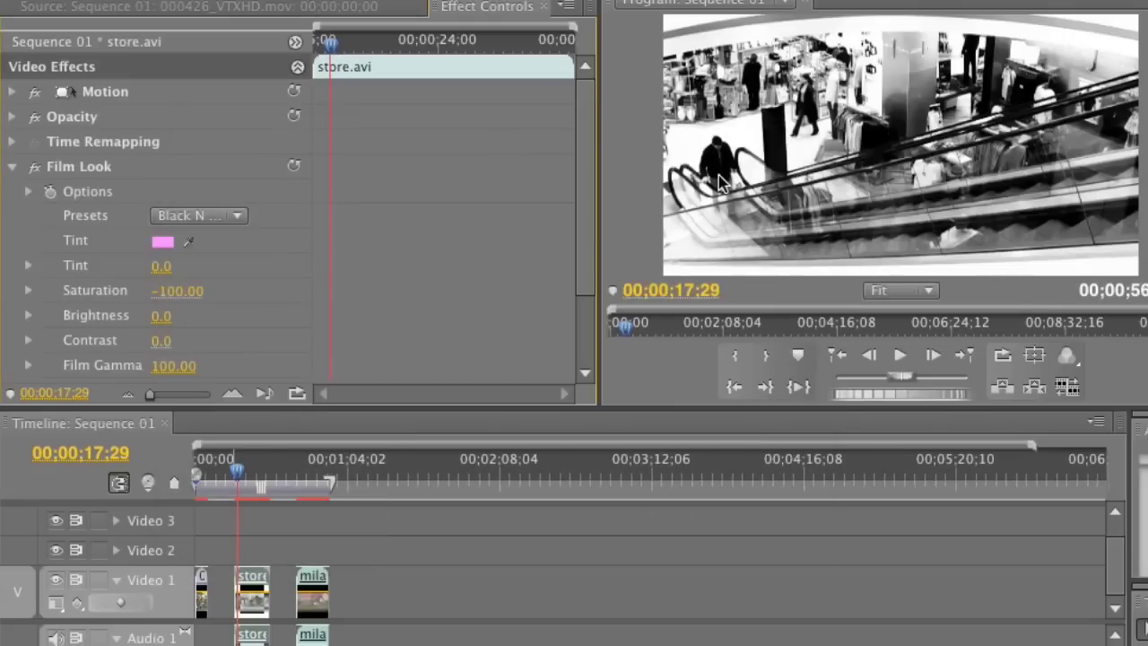
- Set the Film Look Tint amount on store.avi to 40 and the Saturation to -60
click(160, 269)
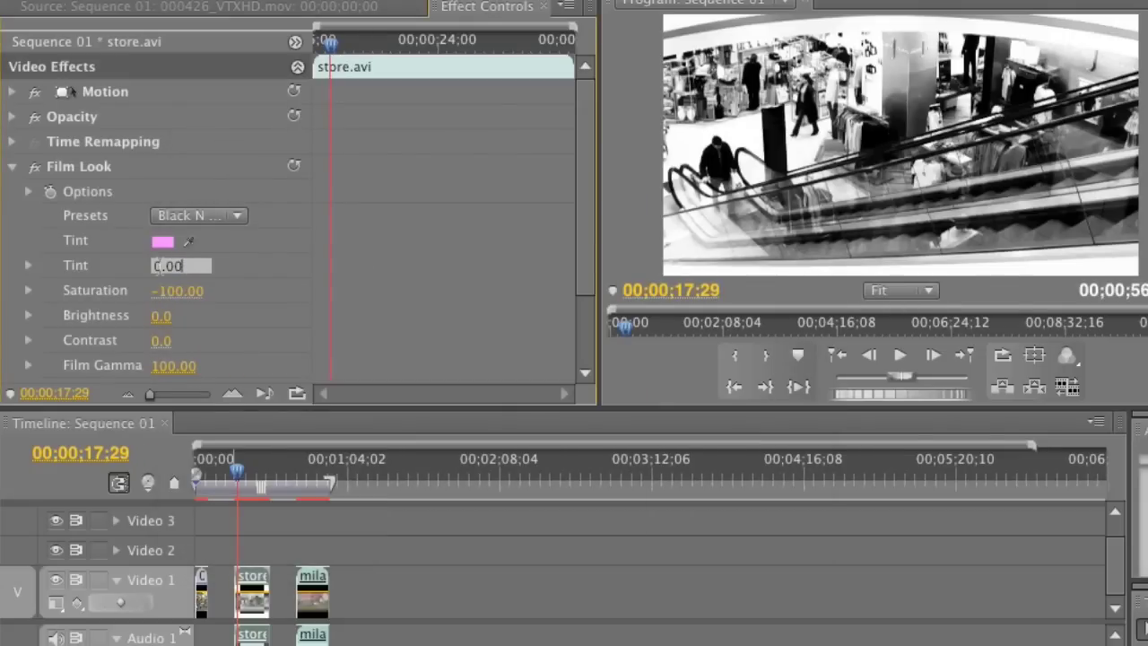
text(40)
key(Return)
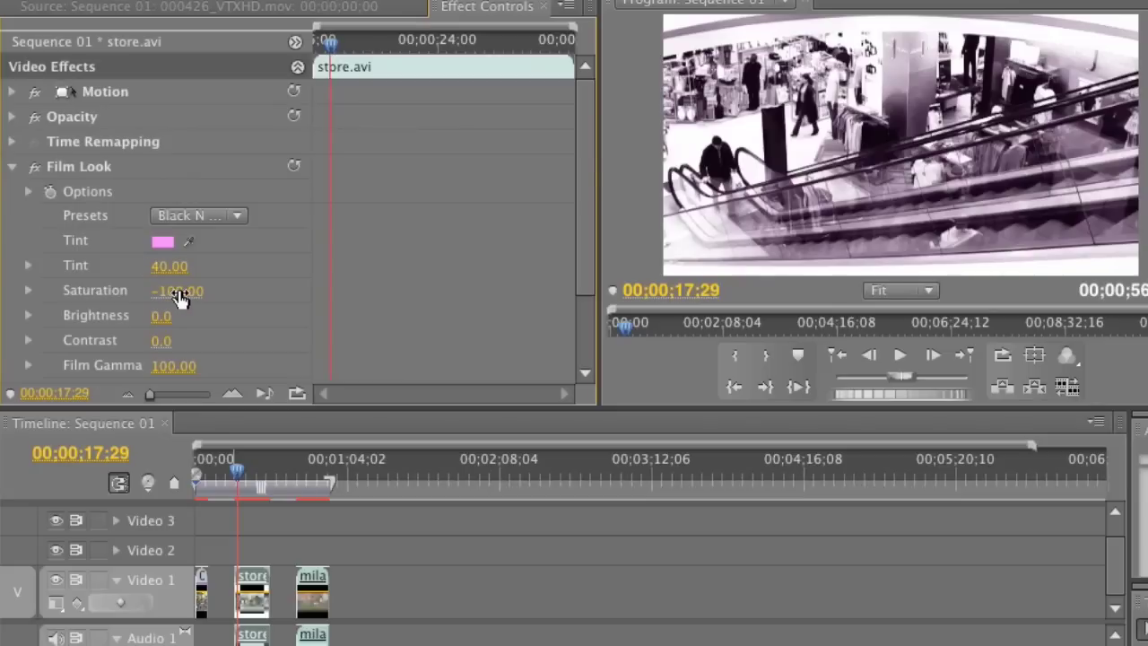
click(177, 295)
text(-60)
key(Return)
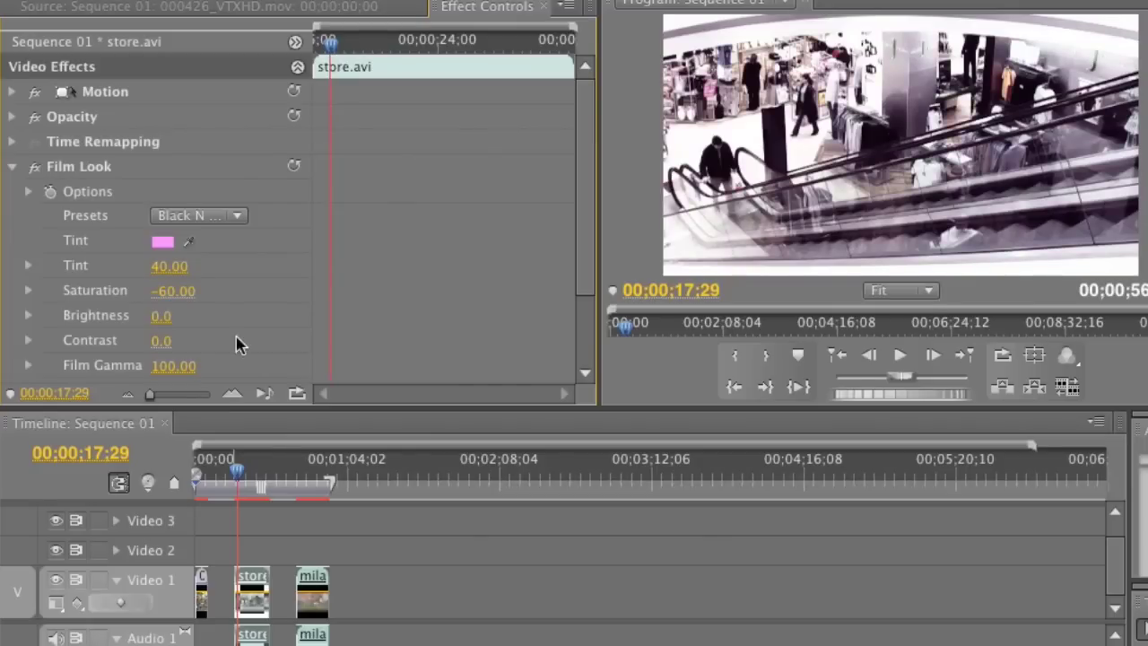
- Set the Film Gamma on store.avi to 15 and the Diffusion to 50
scroll(239, 341, down, 1)
click(169, 325)
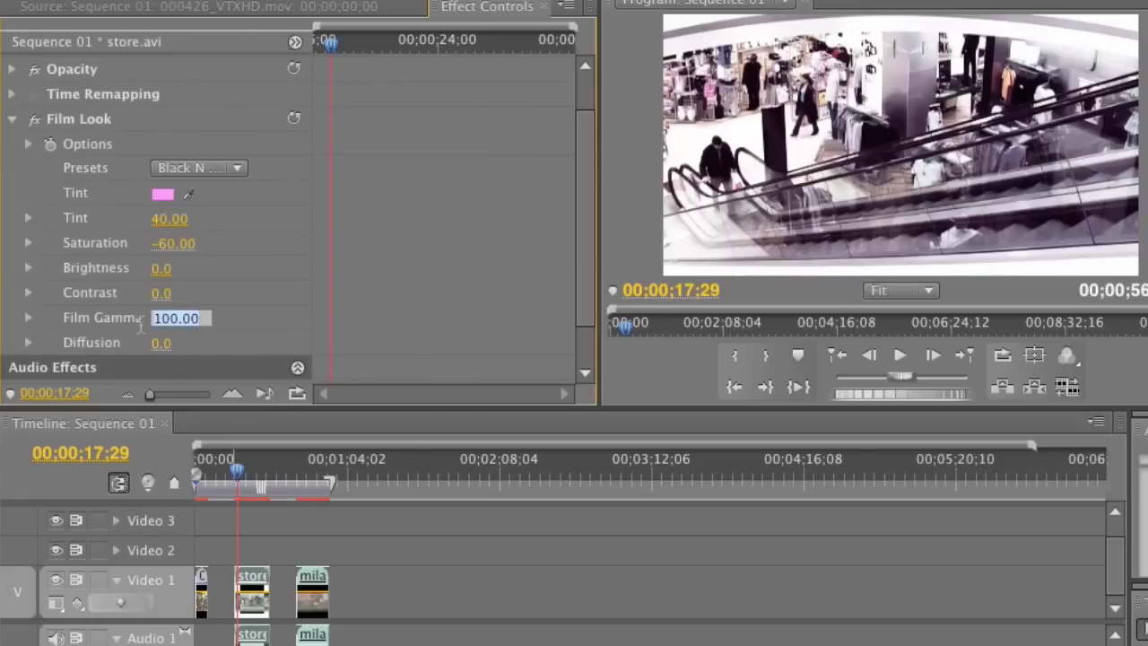
text(15)
key(Return)
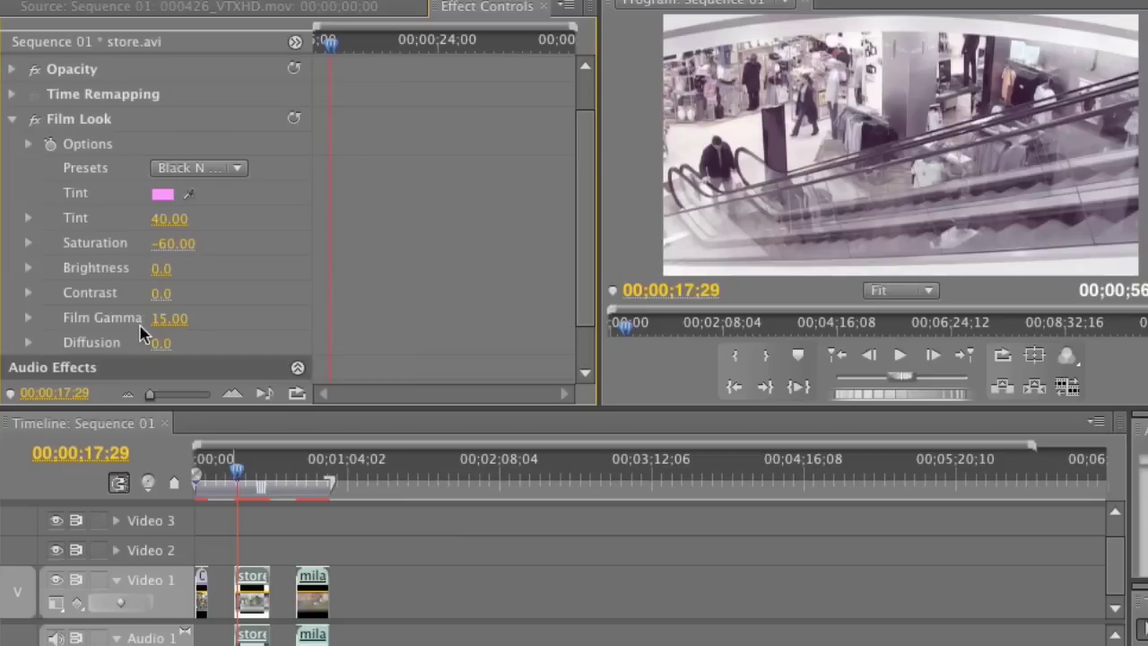
click(162, 346)
text(60)
key(Return)
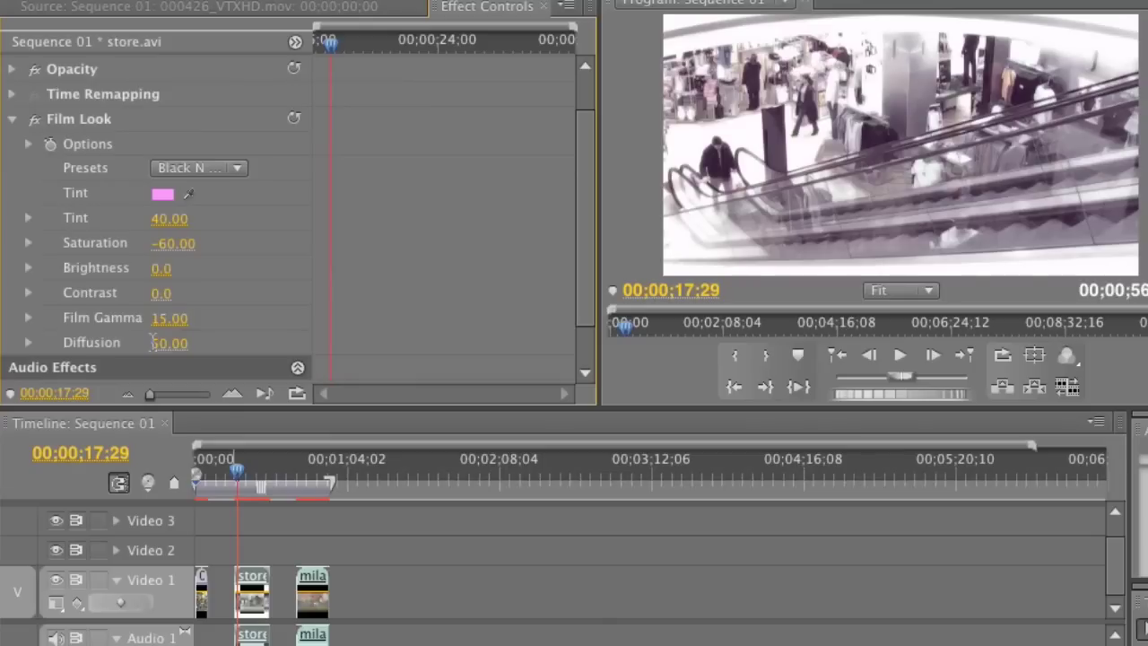
- Set the Film Look Contrast on store.avi to 45 and the Brightness to -5
drag(160, 299, 162, 300)
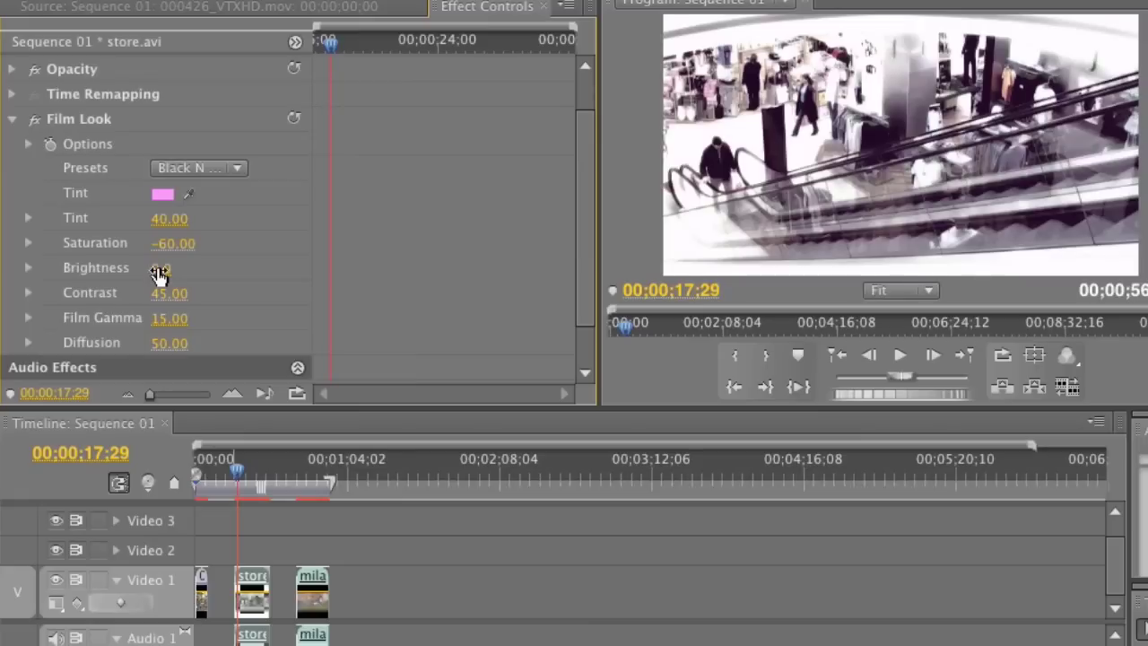
click(160, 268)
text(-5)
key(Return)
- Play back part of store.avi to preview the Film Look styling
key(space)
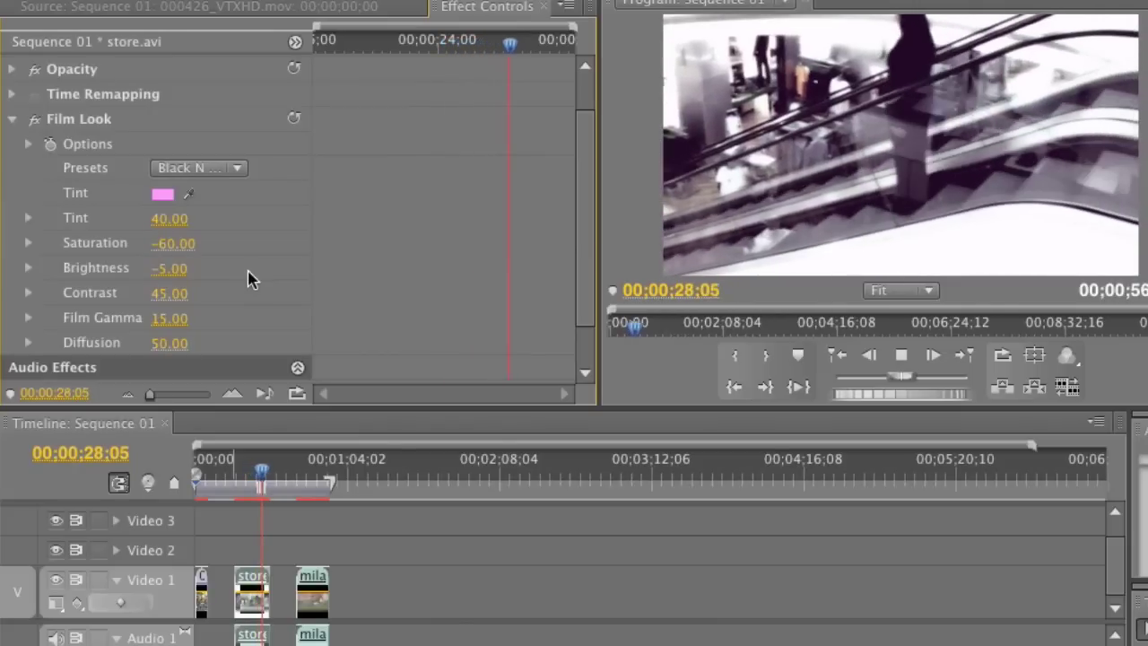
key(space)
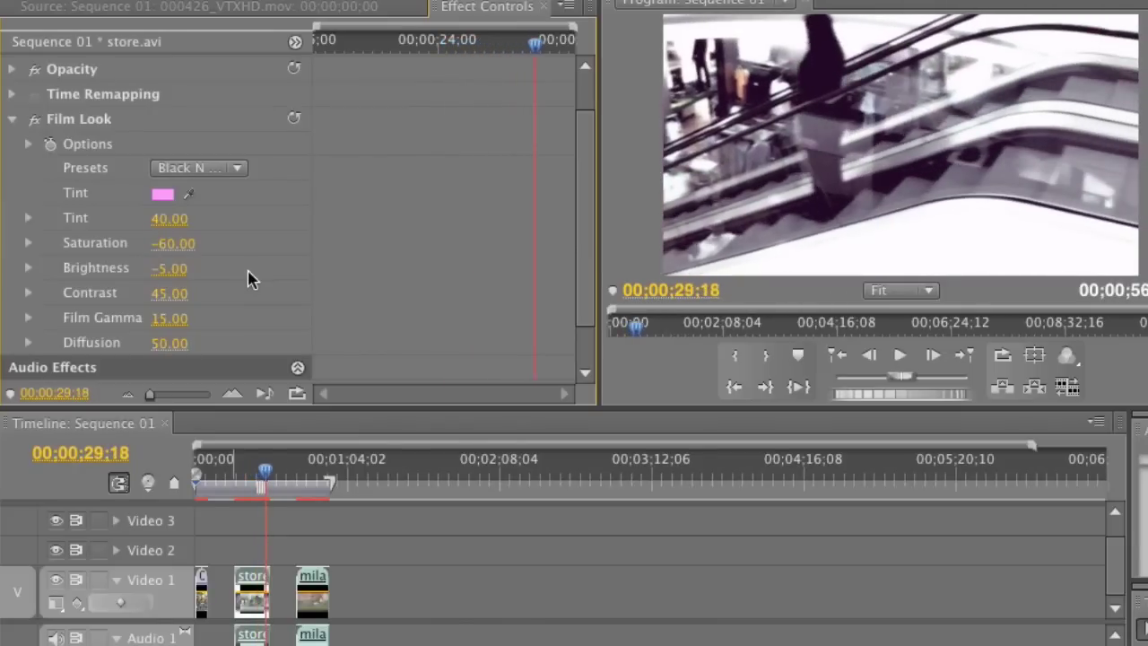
- Move the playhead to 00;00;44;29 over milan.avi and enable the clip's Film Look effect
key(Down)
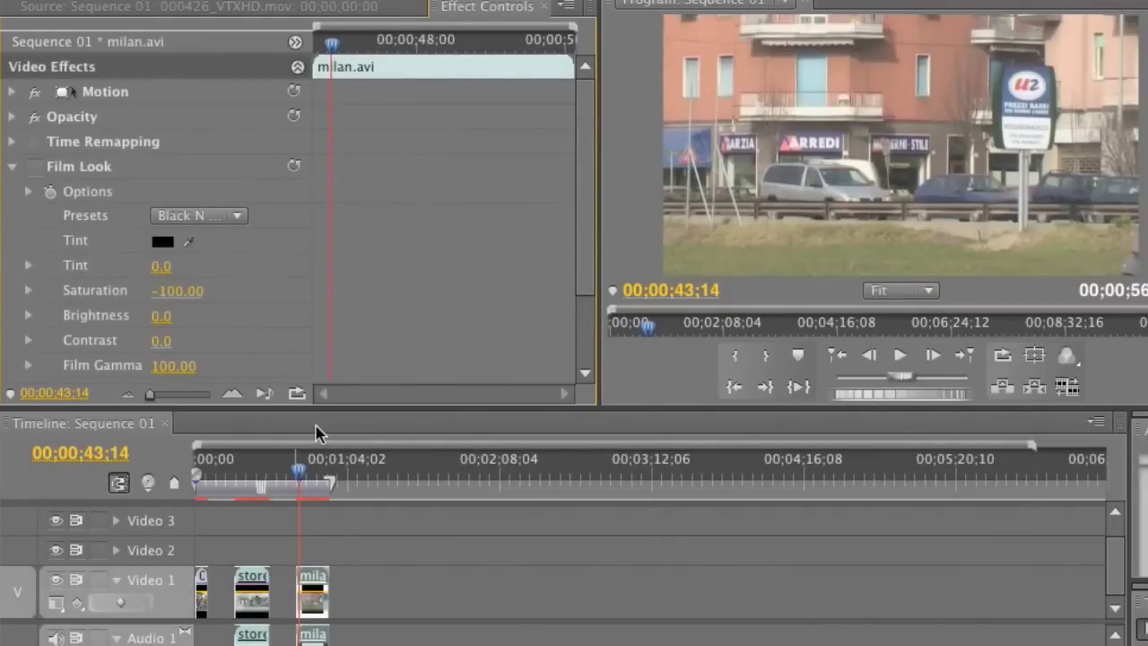
click(299, 476)
mouse_move(299, 475)
mouse_down()
mouse_move(324, 477)
mouse_move(302, 478)
mouse_up()
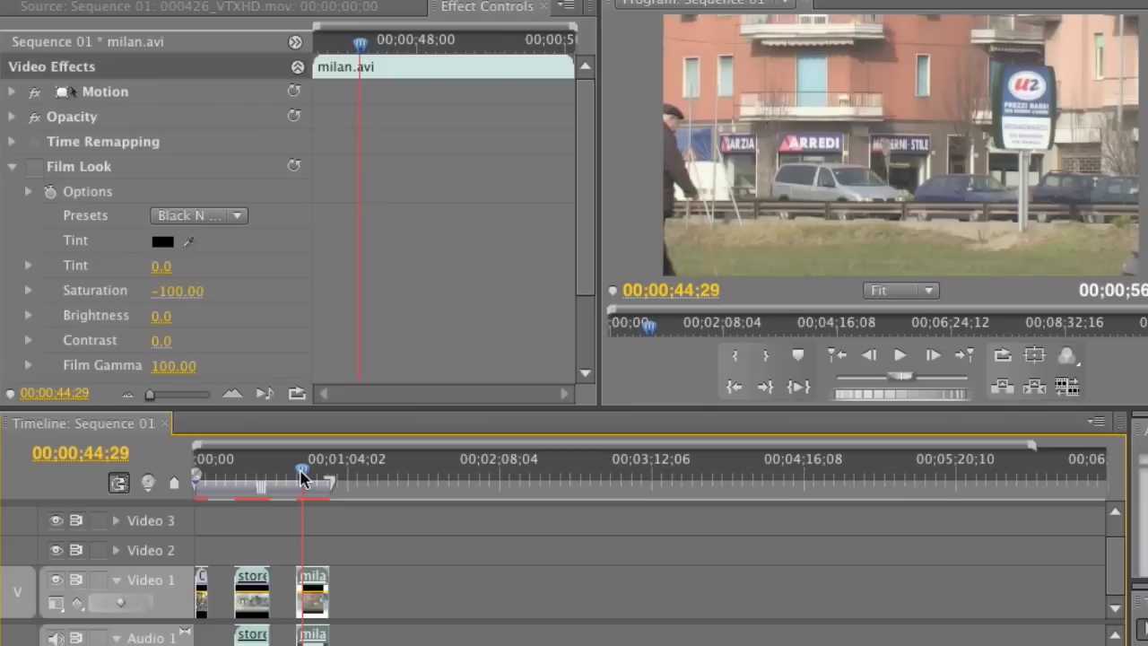
click(34, 168)
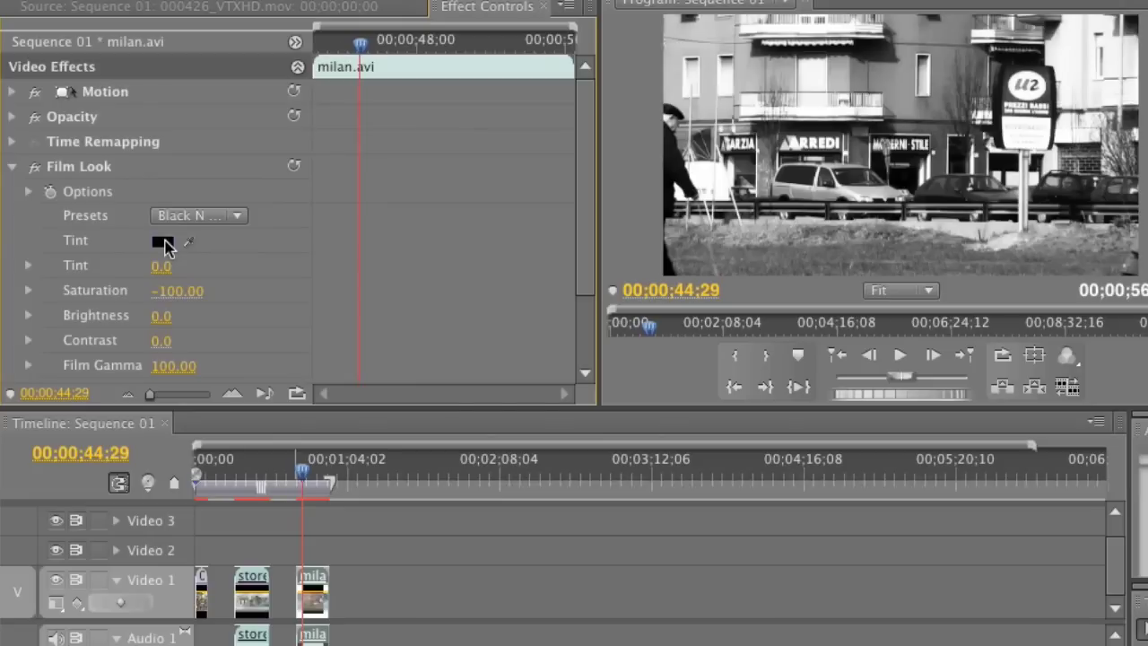
- Set the Film Look tint colour on milan.avi to RGB 0, 128, 192
click(163, 242)
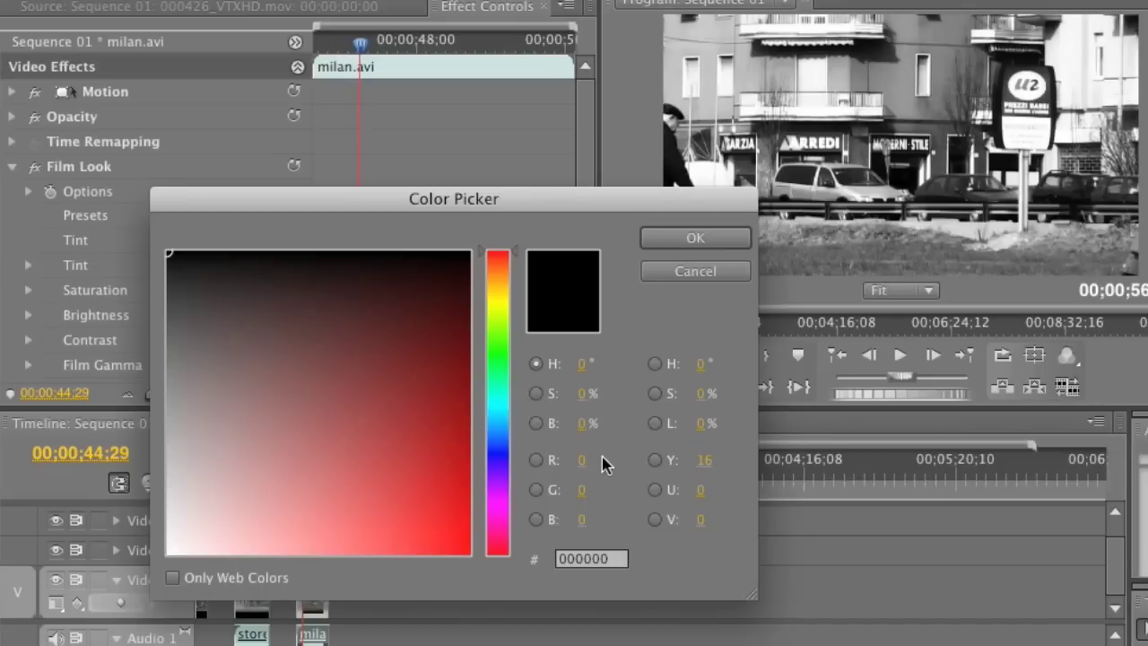
click(580, 489)
text(128)
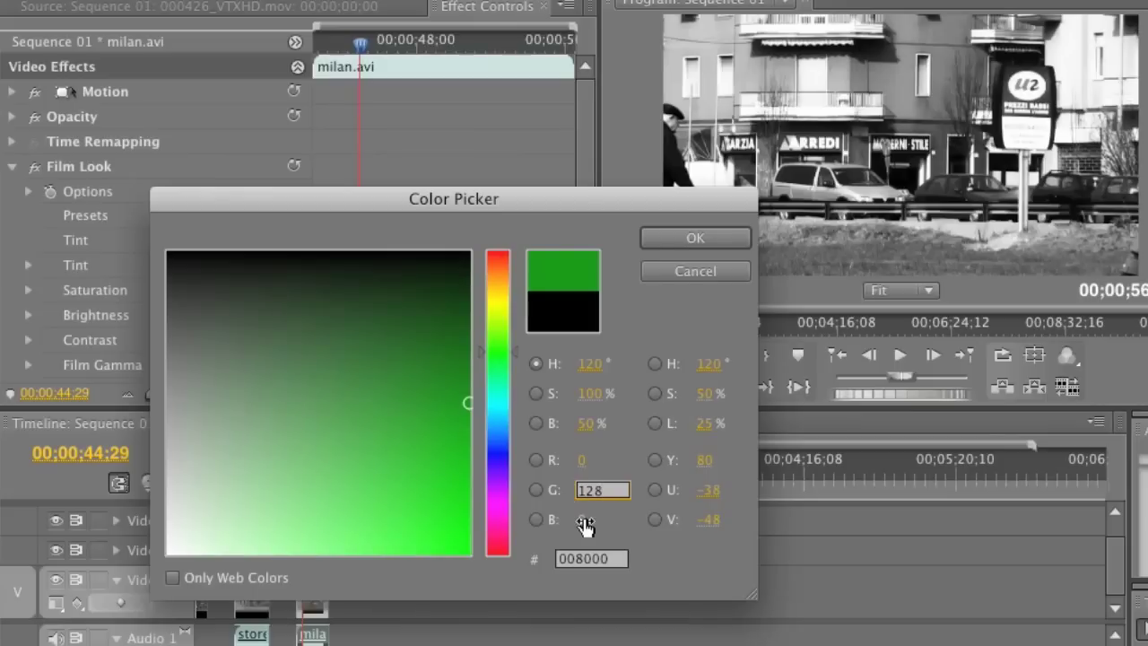
click(584, 521)
text(192)
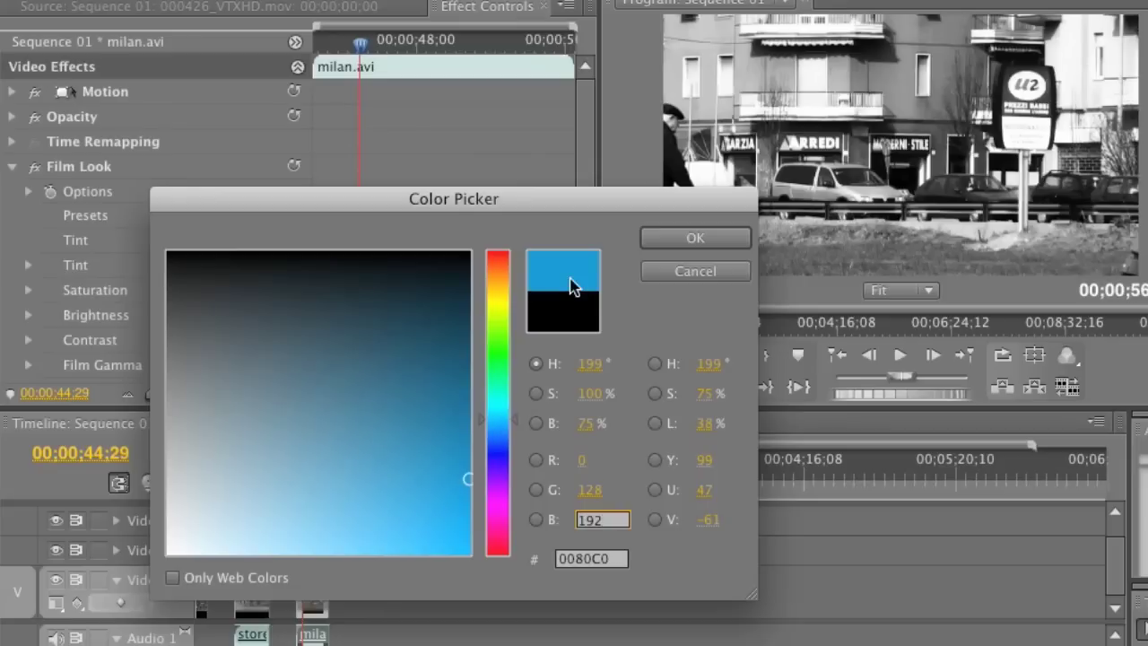
click(661, 244)
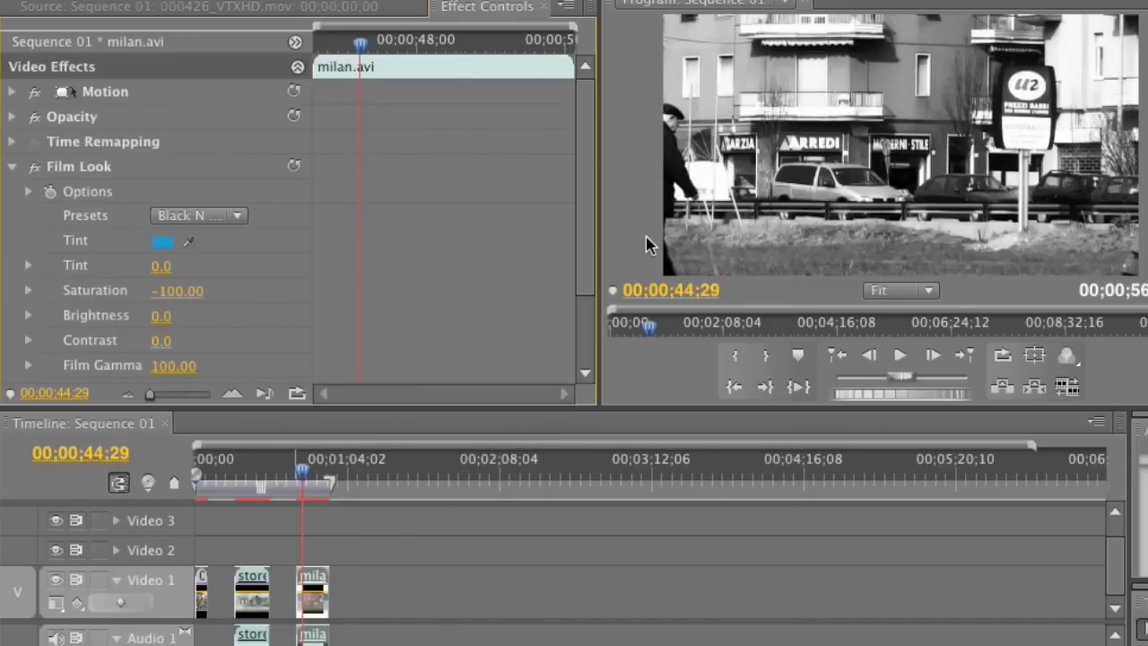
- Set the Film Look Tint amount on milan.avi to 100 and the Film Gamma to 40
drag(158, 277, 154, 269)
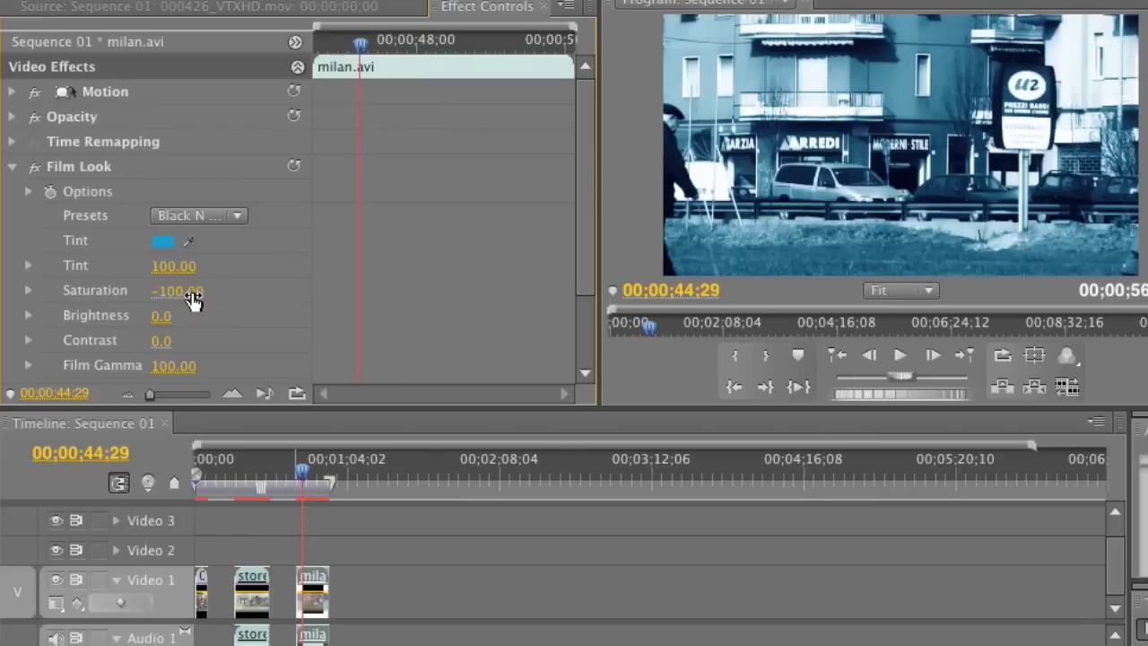
scroll(193, 301, down, 2)
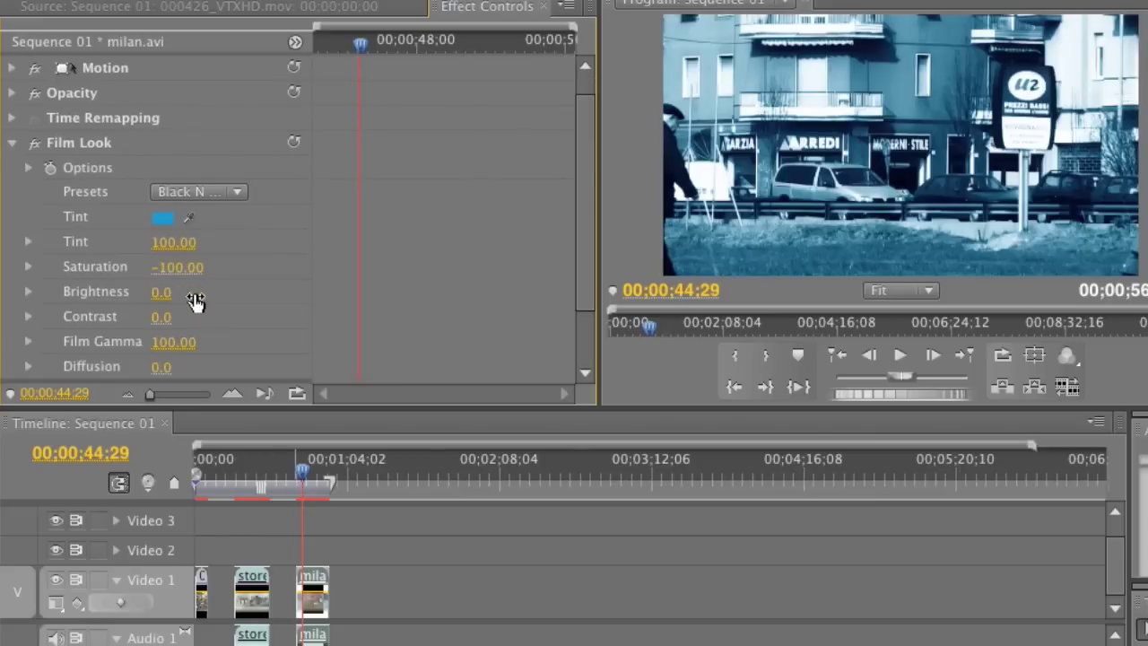
click(161, 320)
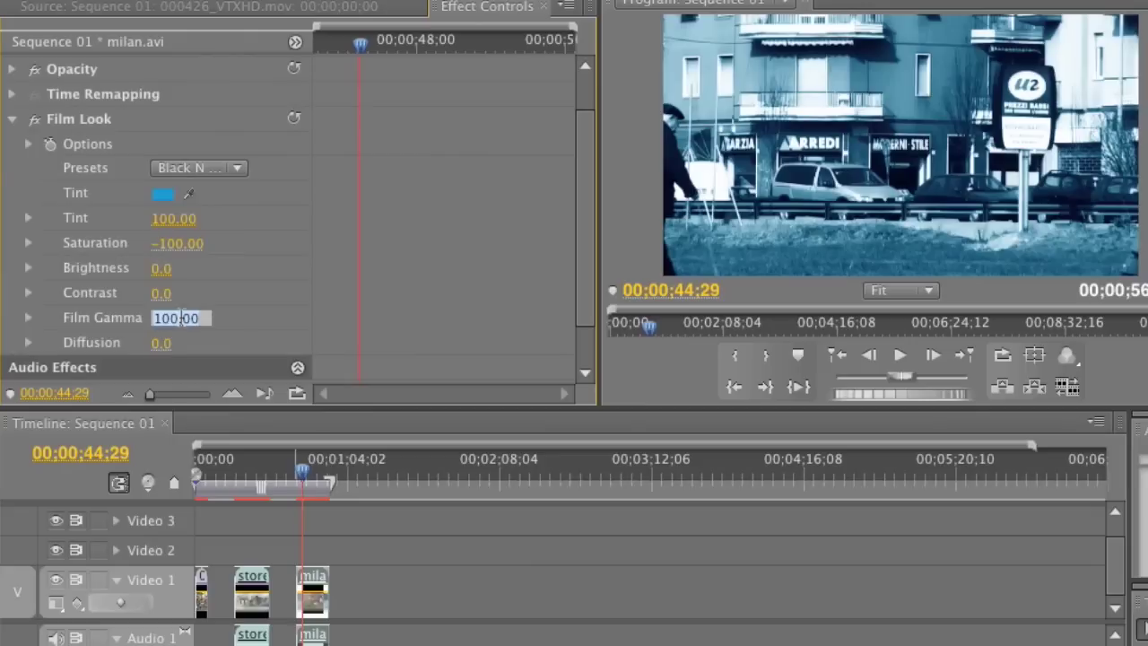
text(40)
key(Return)
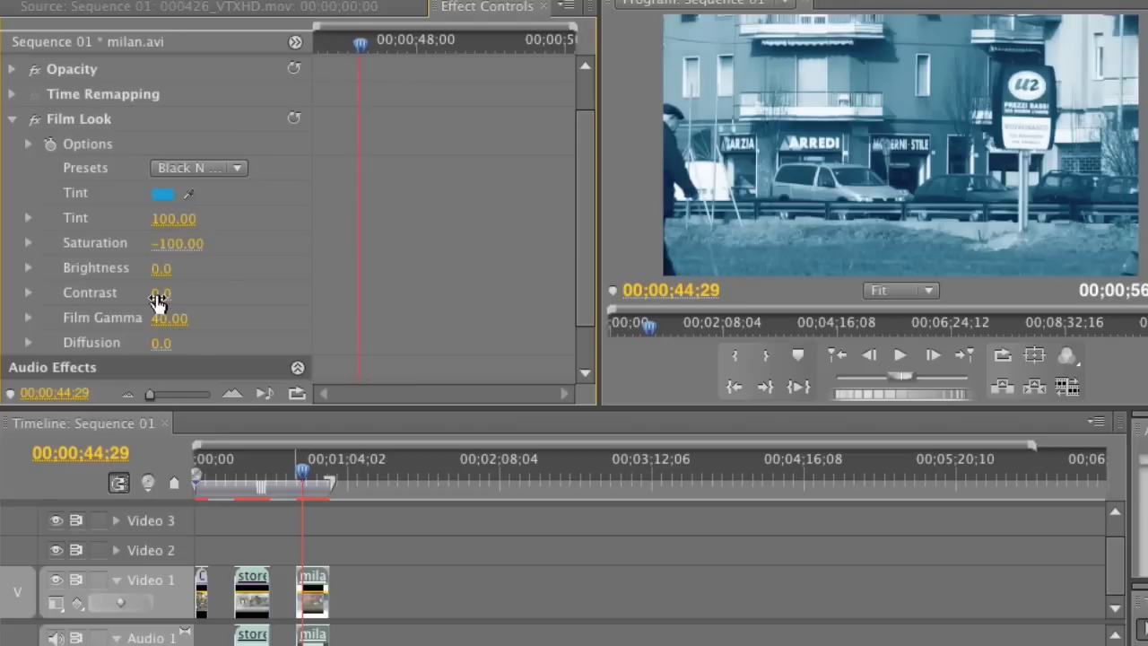
- Set the Film Look Contrast on milan.avi to 50
click(161, 294)
drag(184, 293, 137, 294)
text(50)
key(Return)
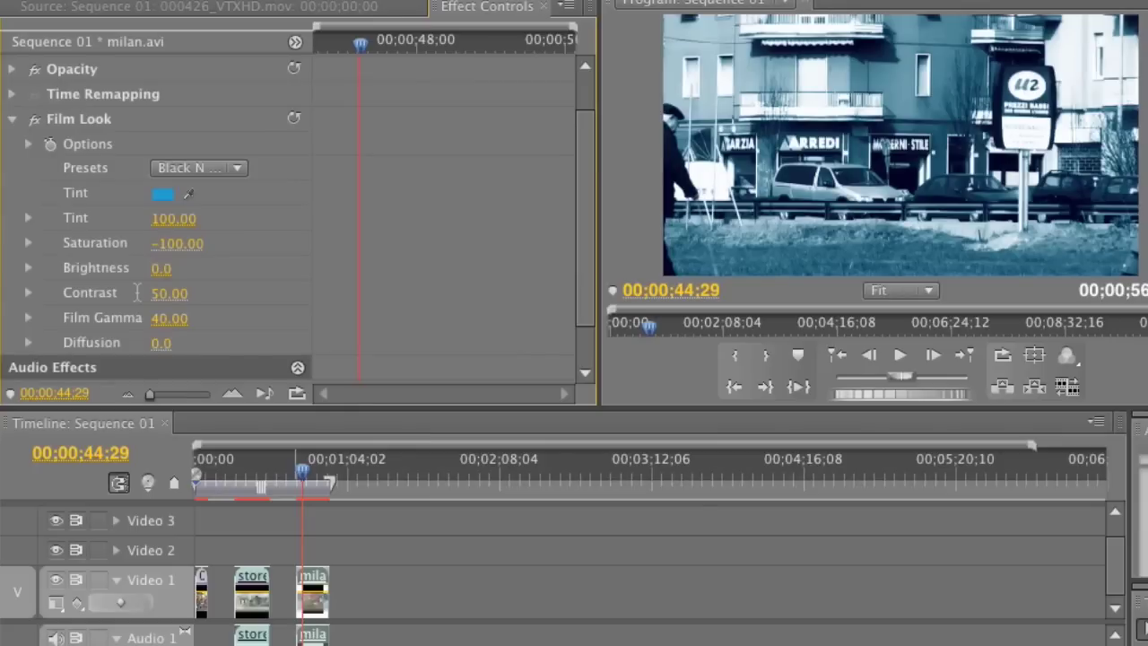
- Move the playhead to 00;00;48;29 over milan.avi and set the clip's Film Look Brightness to 10
click(306, 475)
drag(306, 475, 311, 475)
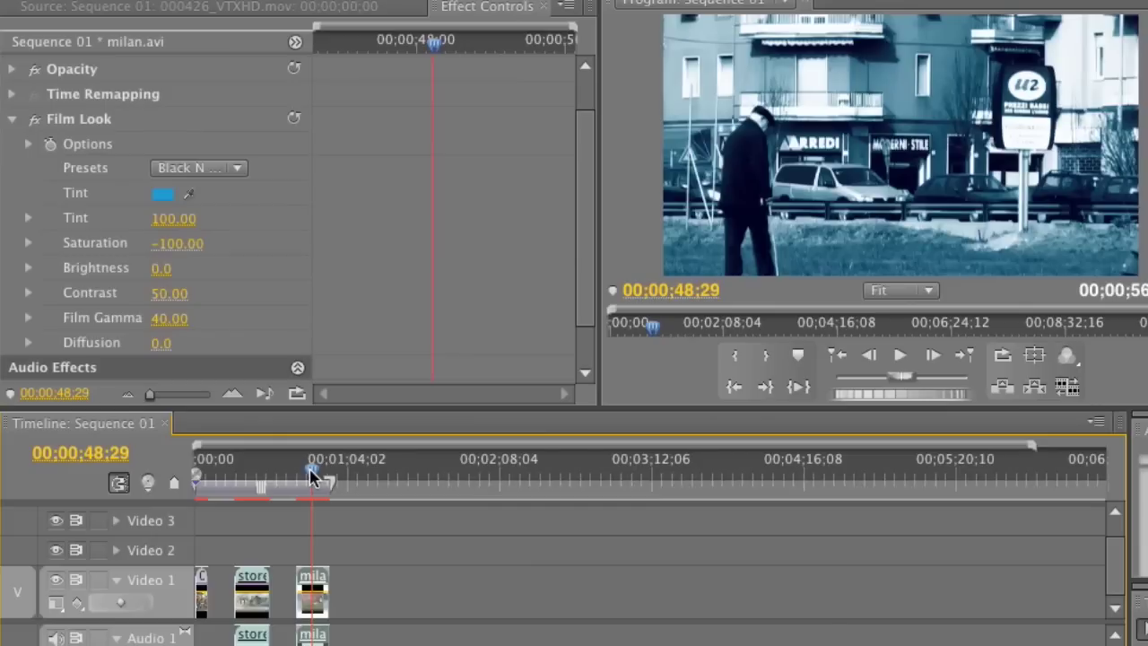
click(158, 269)
text(1)
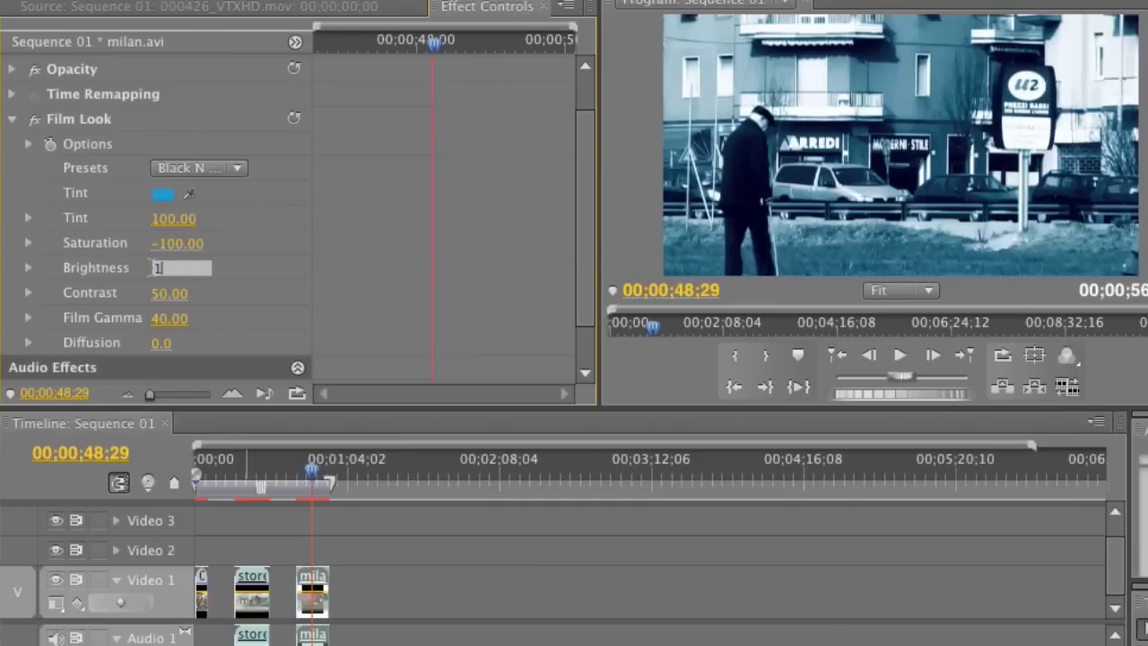
text(0)
key(Return)
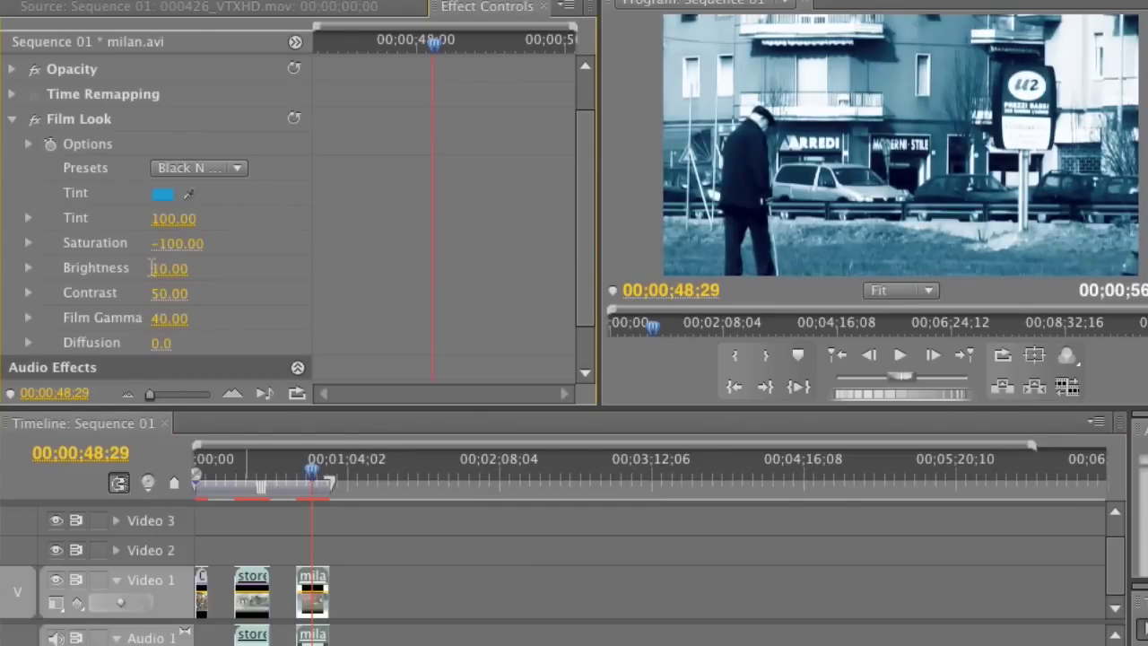
- Set the Film Look Diffusion on milan.avi to 50 and scrub the playhead to 00;00;53;28 to preview the clip
click(160, 344)
click(183, 342)
double_click(183, 343)
text(50)
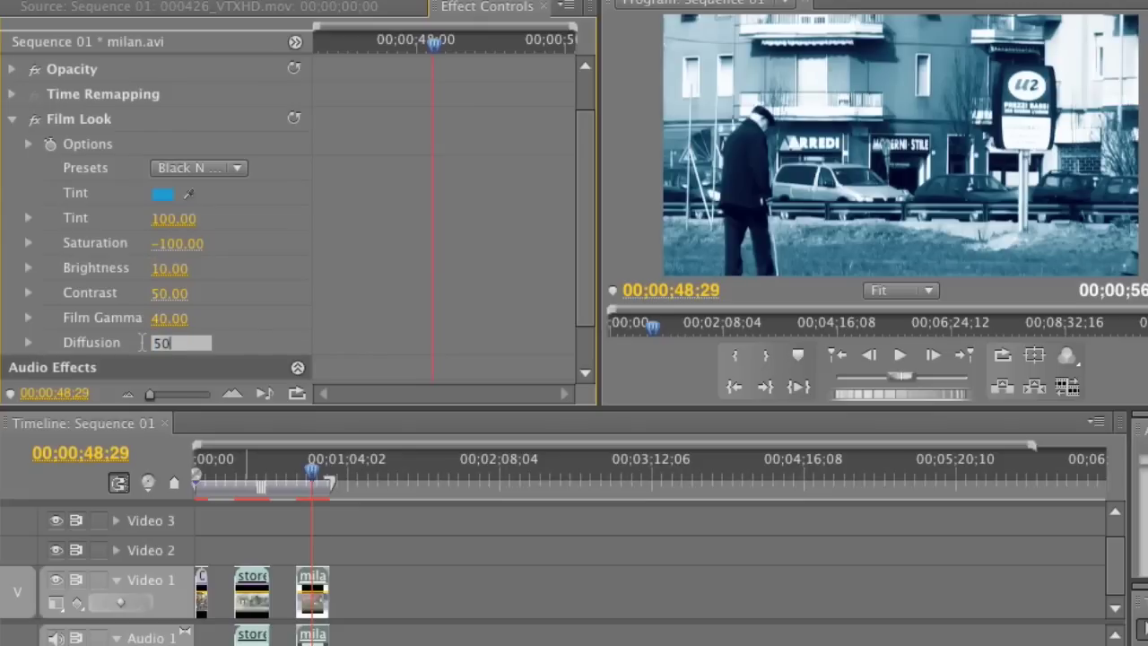
key(Return)
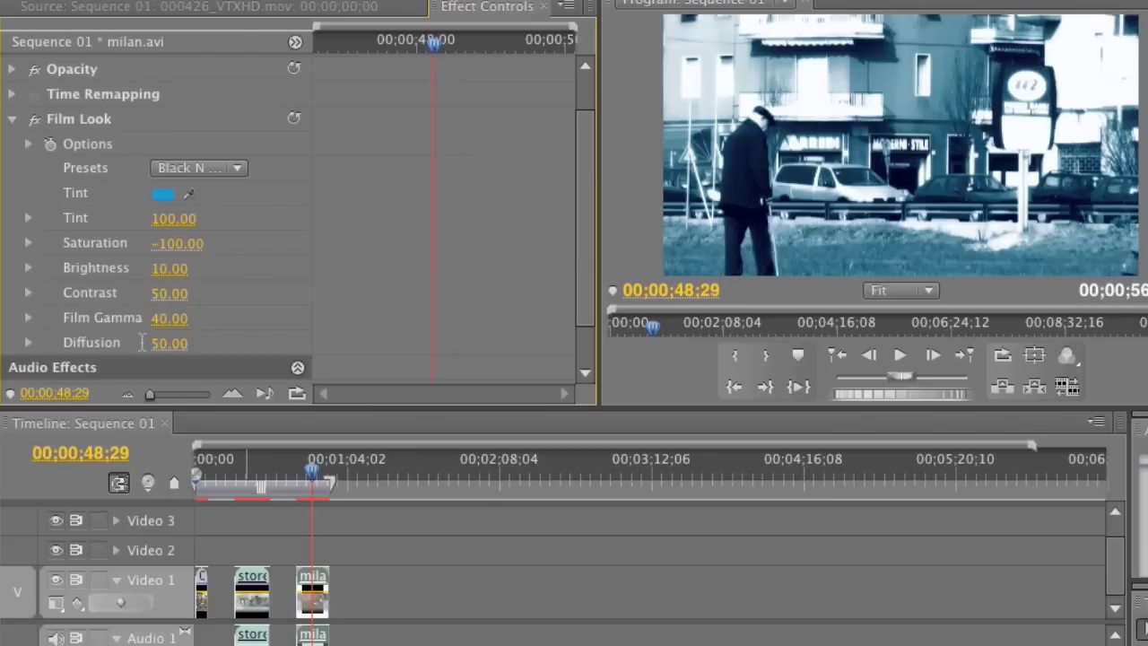
mouse_move(313, 478)
mouse_down()
mouse_move(297, 478)
mouse_move(325, 477)
mouse_up()
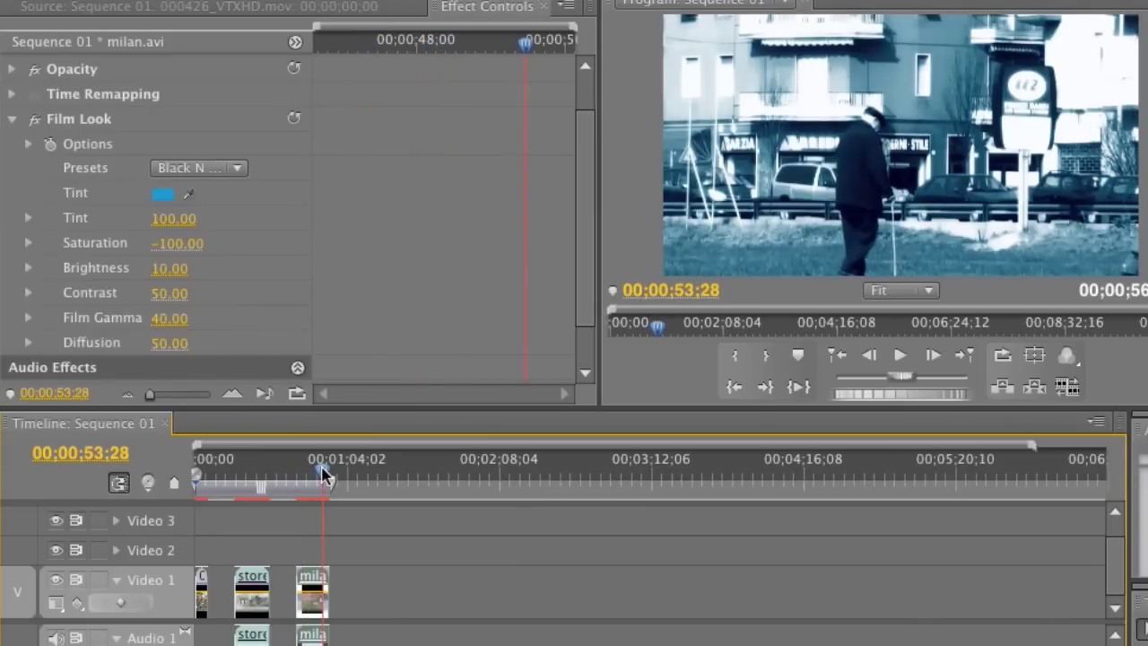